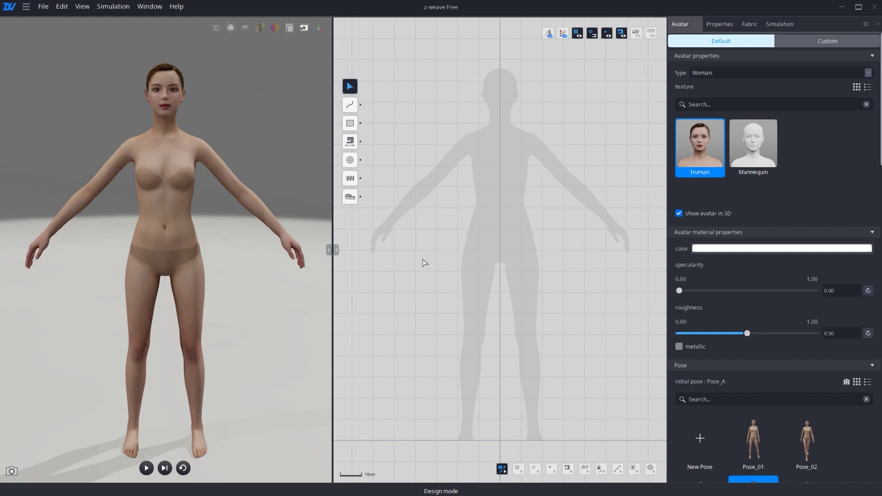
# Step: Import custom_female_full.fbx from the Avatar folder as a new custom avatar
pyautogui.click(814, 46)
pyautogui.click(766, 115)
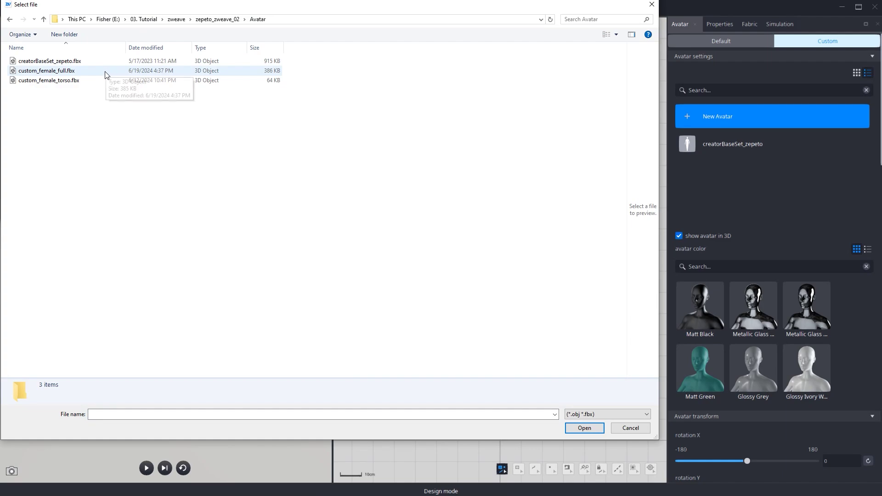
pyautogui.doubleClick(105, 72)
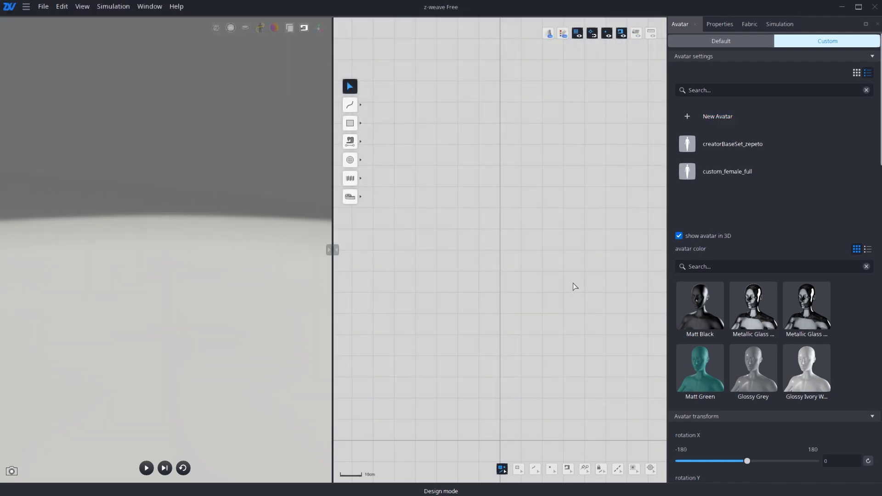
pyautogui.click(760, 178)
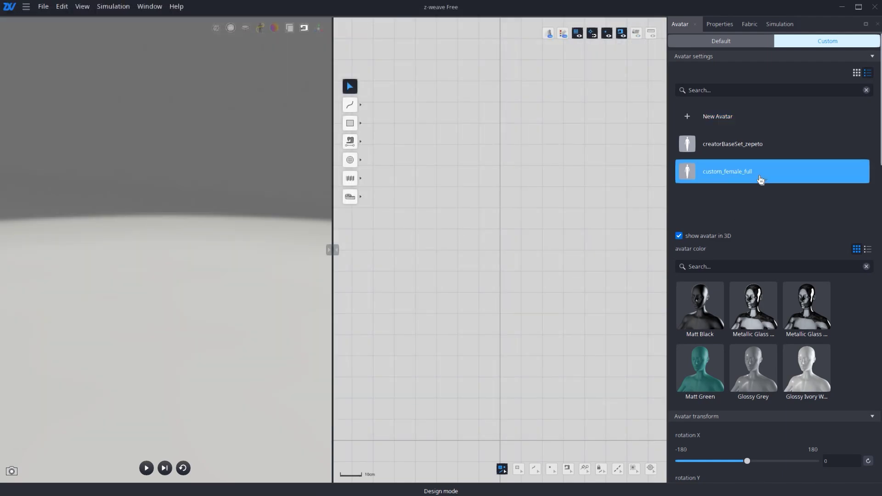
pyautogui.click(681, 198)
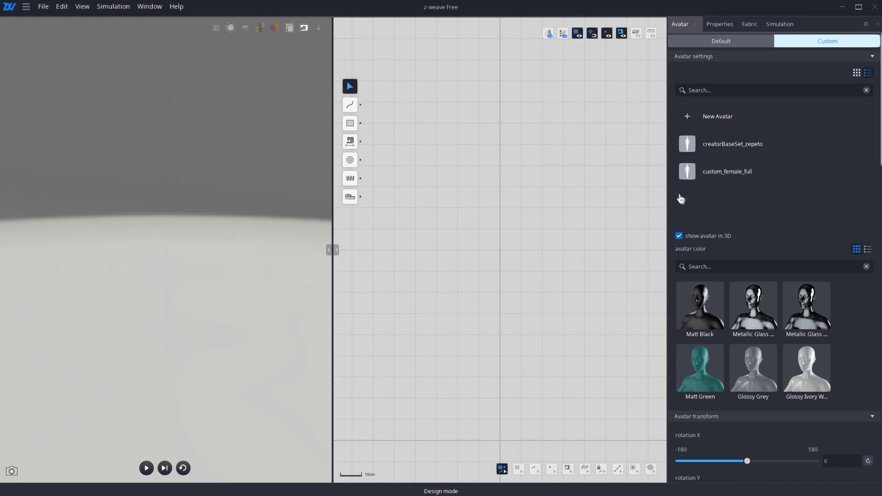
# Step: Load the saved garment patterns containing the sleeveless top and the flared pants
pyautogui.click(45, 10)
pyautogui.click(60, 46)
pyautogui.click(166, 62)
pyautogui.click(584, 428)
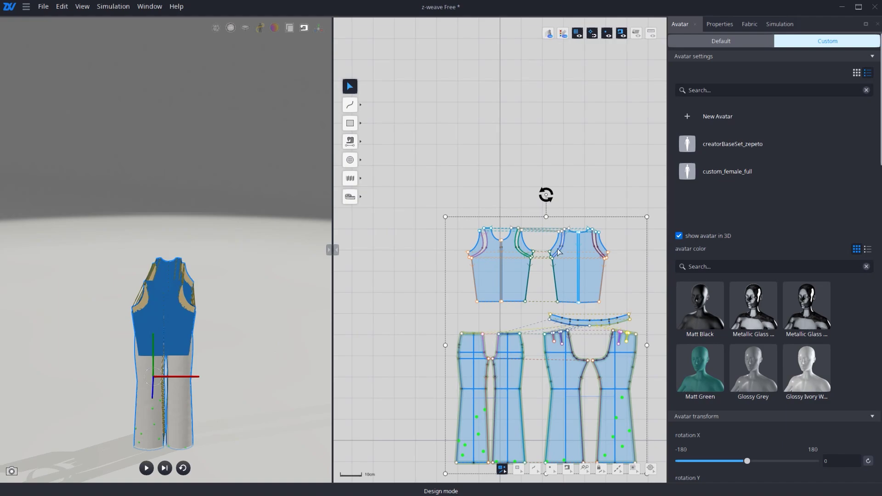
# Step: Load the custom_female_full avatar so it stands inside the garment
pyautogui.click(748, 176)
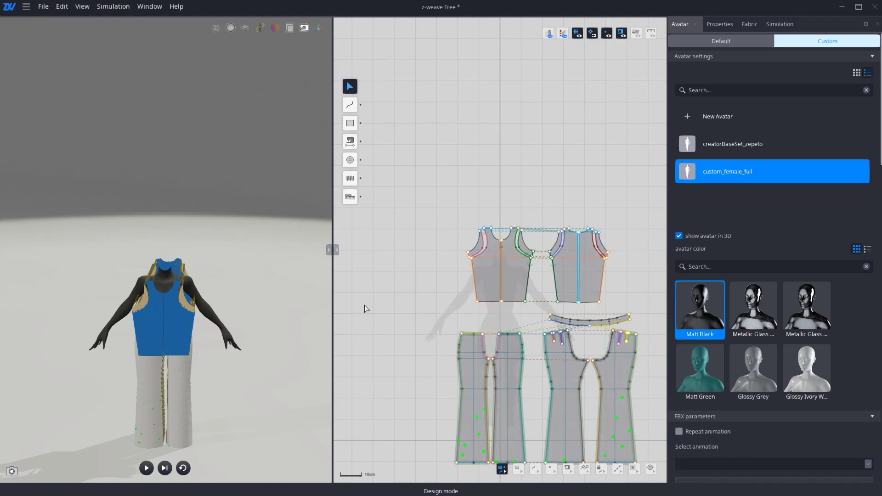
pyautogui.scroll(5, 249, 301)
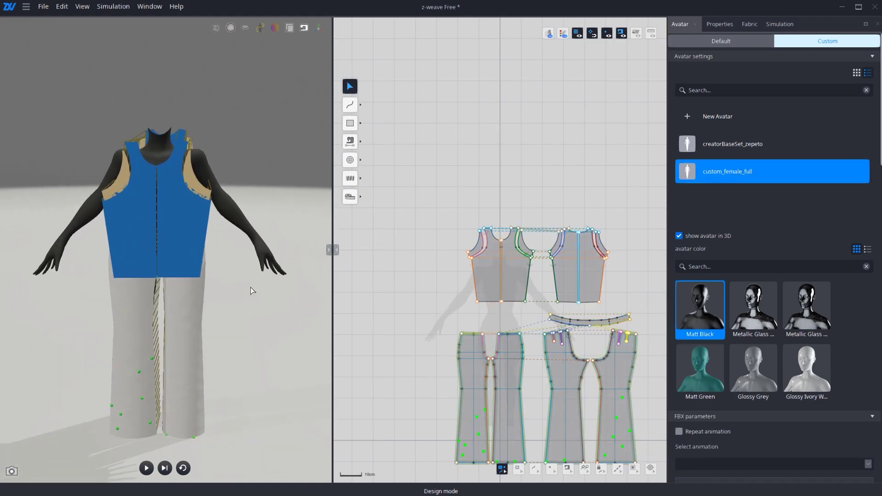
pyautogui.scroll(1, 250, 288)
# Step: Raise the bottom hem points of the top's front and back pieces to shorten it into a crop top
pyautogui.moveTo(484, 271); pyautogui.dragTo(443, 197, button='middle')
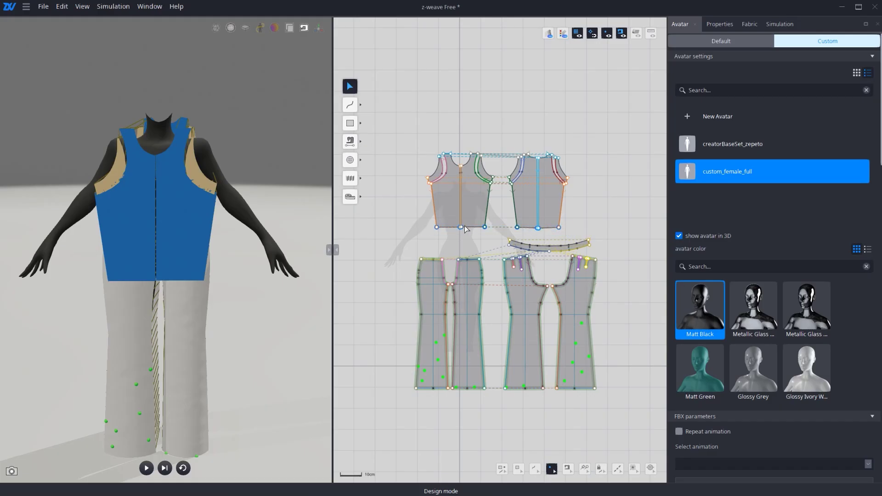
pyautogui.moveTo(466, 229); pyautogui.dragTo(459, 216)
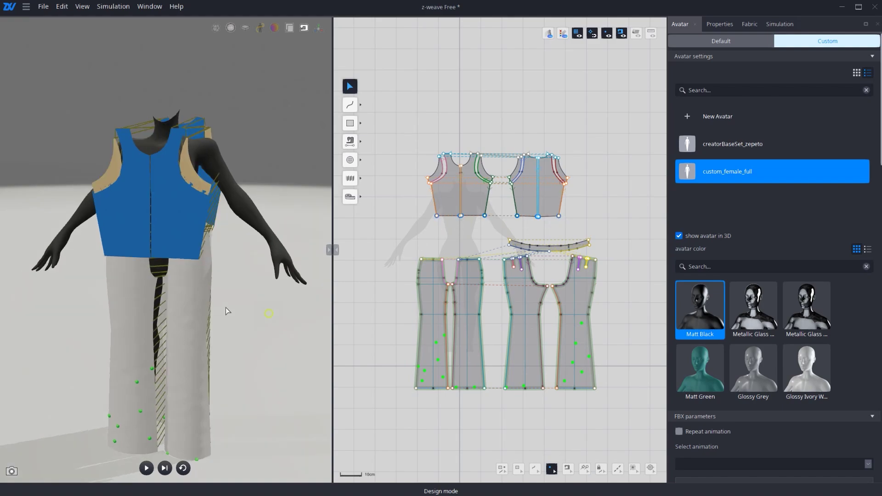
pyautogui.moveTo(226, 307); pyautogui.dragTo(170, 288, button='right')
pyautogui.moveTo(461, 216); pyautogui.dragTo(461, 209)
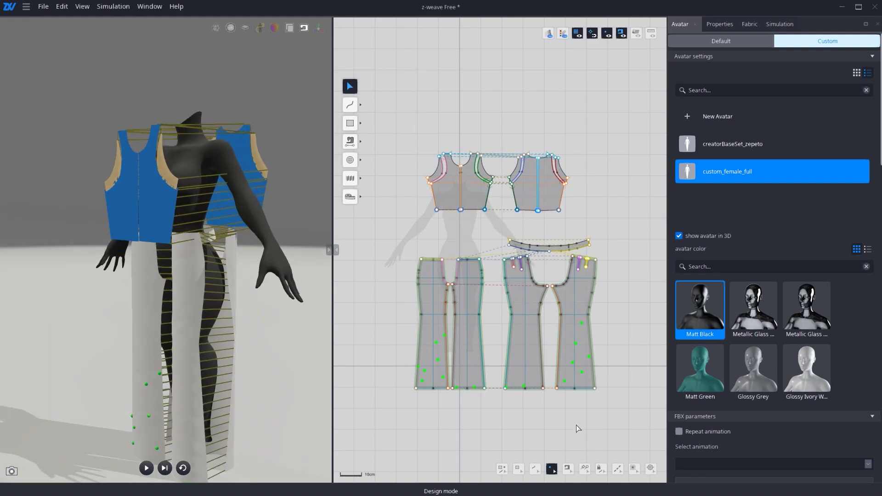
# Step: Remove all the pins from the pants pieces and simulate the garment on the avatar
pyautogui.click(585, 468)
pyautogui.moveTo(613, 422); pyautogui.dragTo(396, 312)
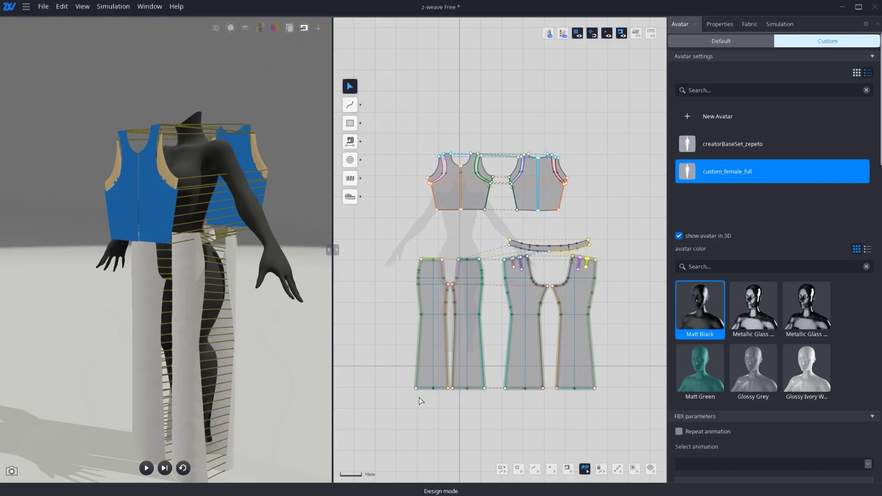
pyautogui.moveTo(257, 395); pyautogui.dragTo(297, 380, button='right')
pyautogui.moveTo(261, 332); pyautogui.dragTo(318, 334, button='right')
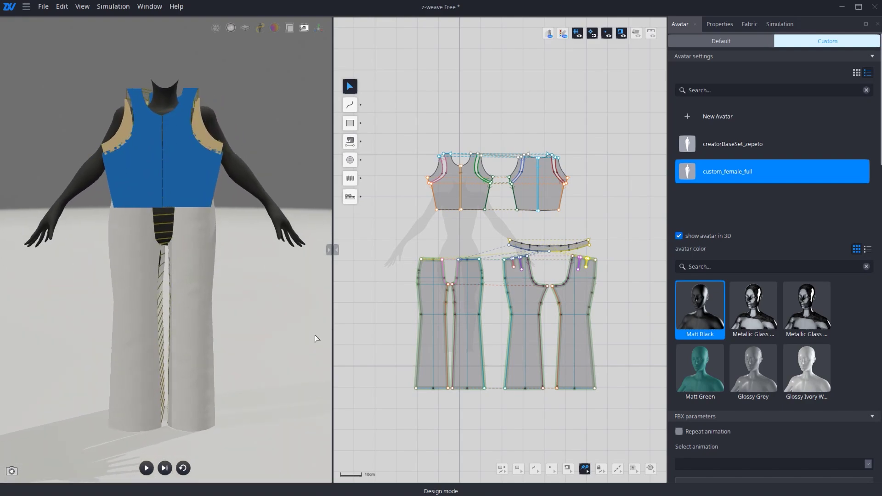
pyautogui.click(146, 468)
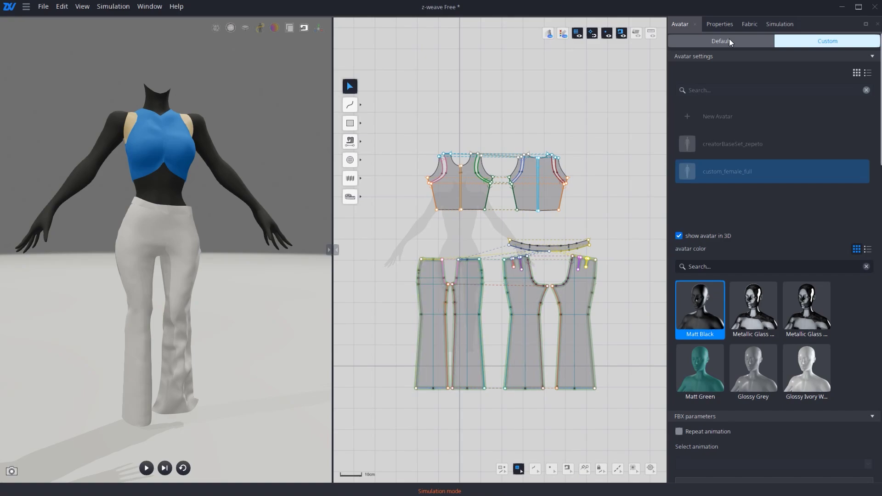
# Step: Add the physical properties of the smooth pants leg's front piece as a new fabric physics preset
pyautogui.click(431, 302)
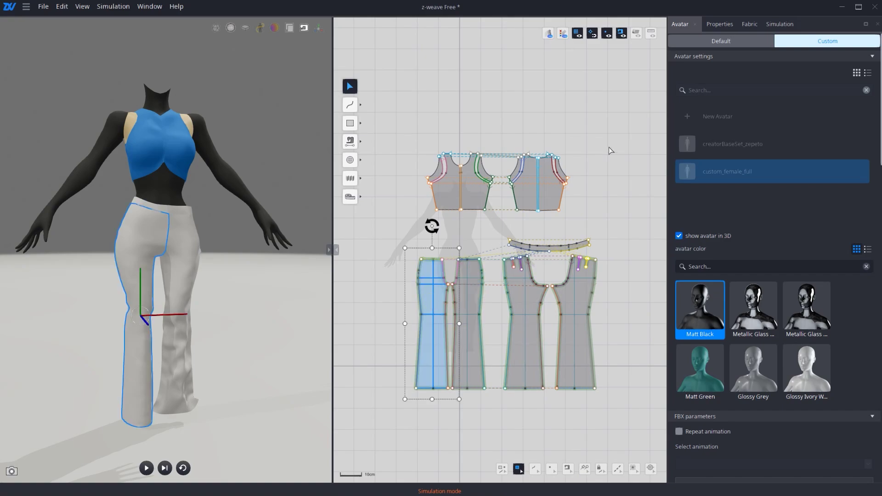
pyautogui.click(750, 24)
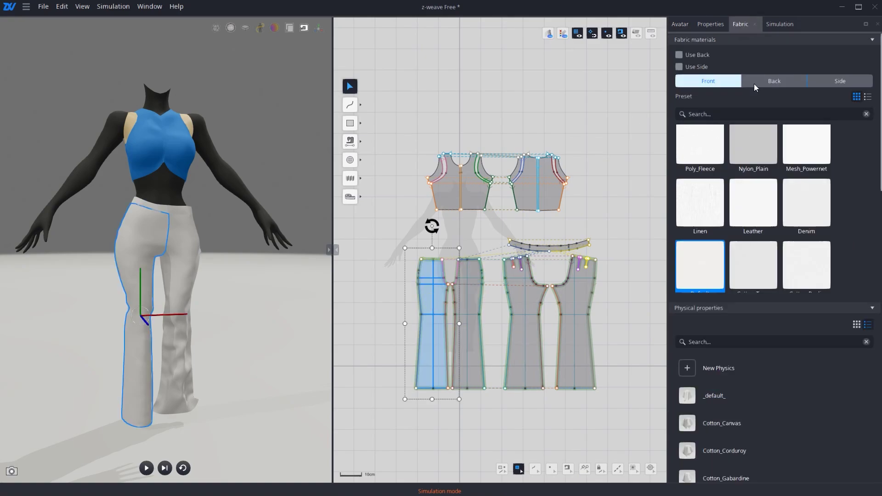
pyautogui.scroll(-8, 801, 385)
pyautogui.scroll(-2, 874, 361)
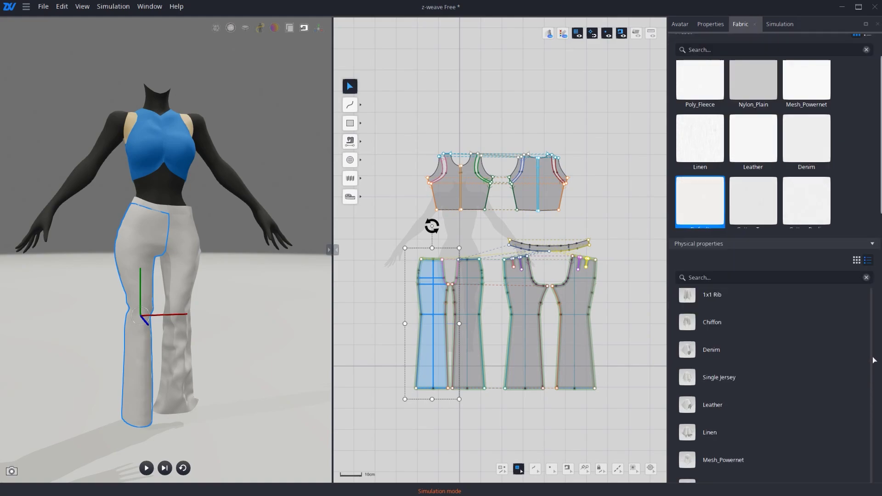
pyautogui.scroll(-6, 874, 361)
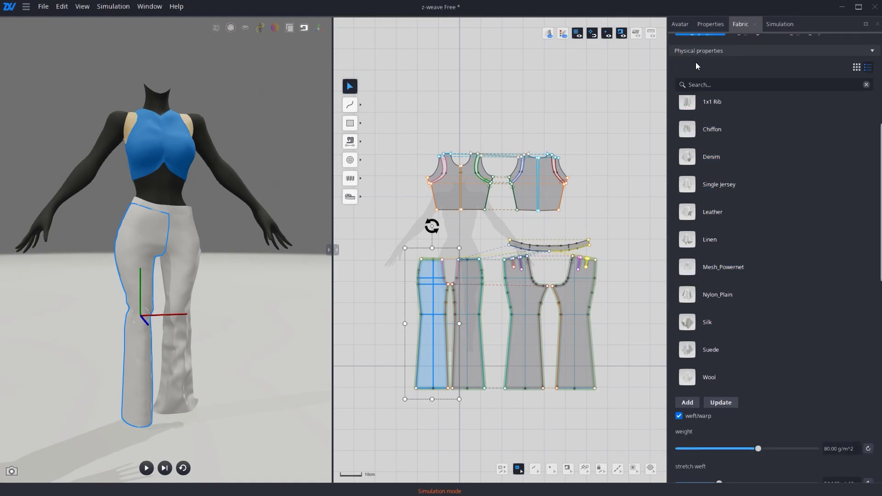
pyautogui.scroll(-2, 761, 322)
pyautogui.scroll(10, 760, 287)
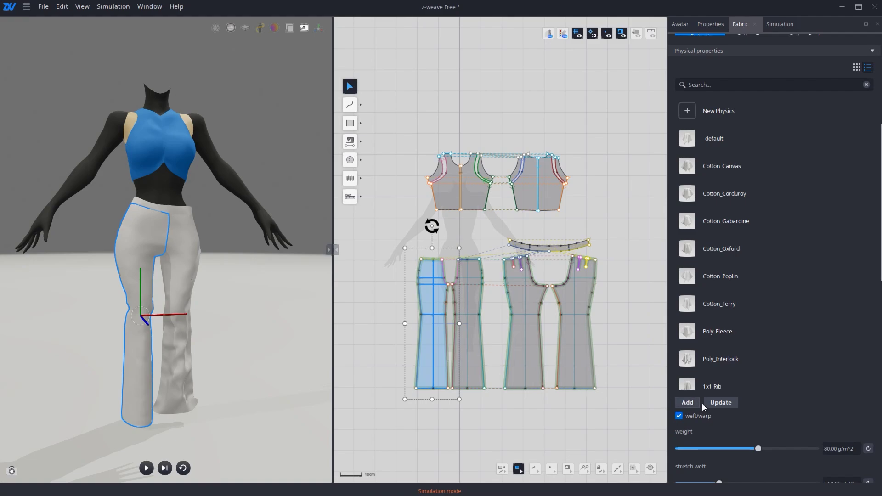
# Step: Rename the newly added physics preset as zepeto_pants_01
pyautogui.scroll(-6, 774, 272)
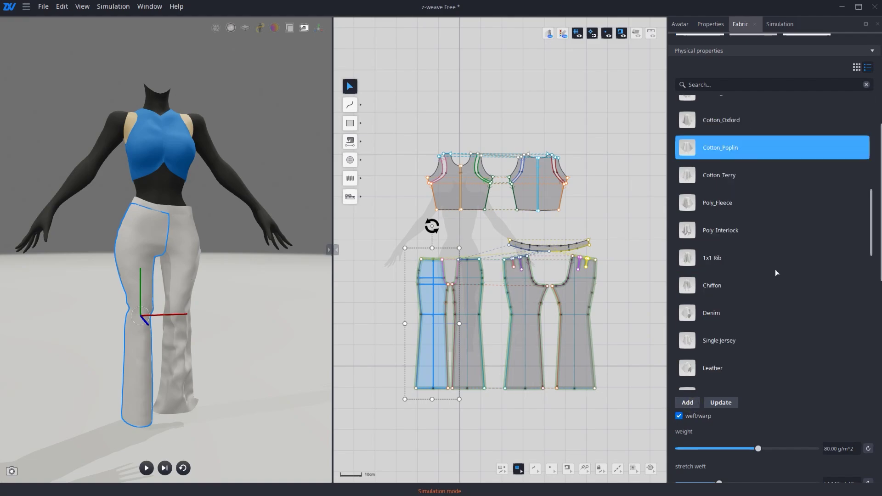
pyautogui.scroll(-4, 775, 273)
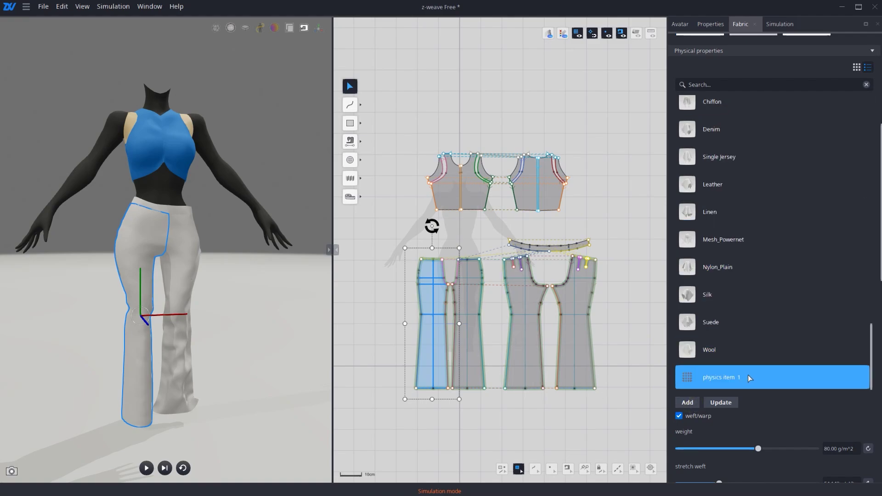
pyautogui.rightClick(733, 377)
pyautogui.click(751, 406)
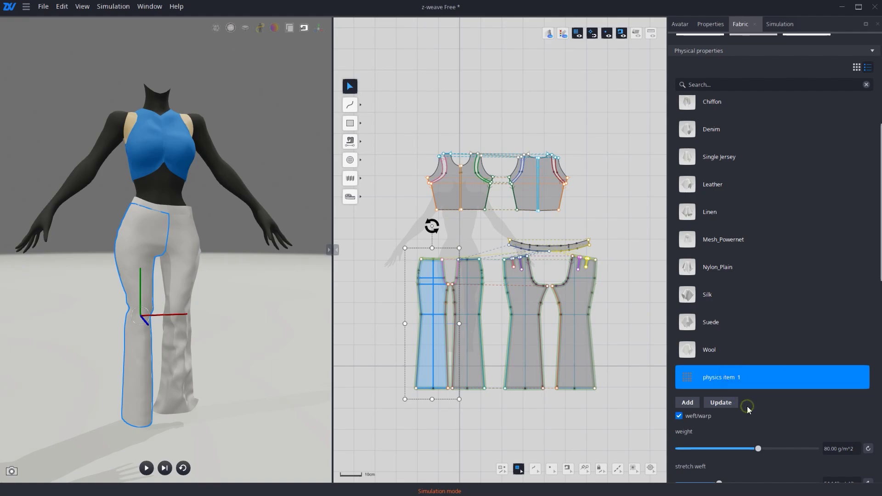
pyautogui.write('zee')
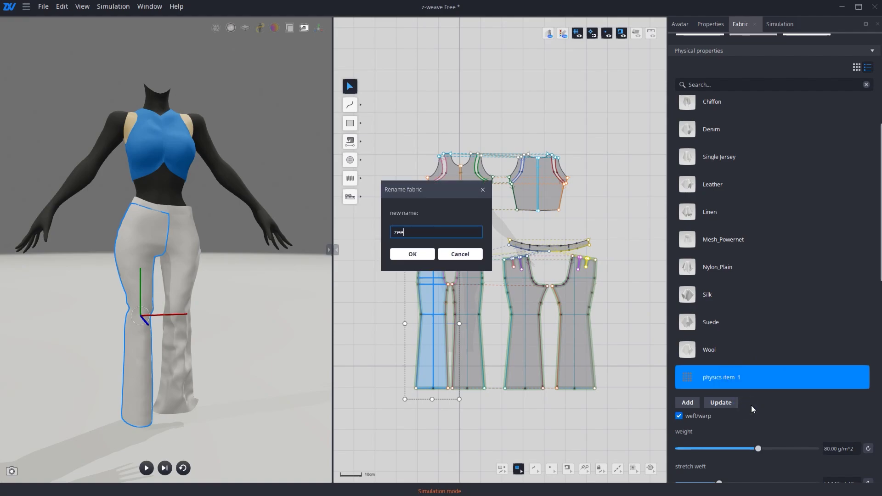
pyautogui.write('eto_pants_01')
pyautogui.press('Return')
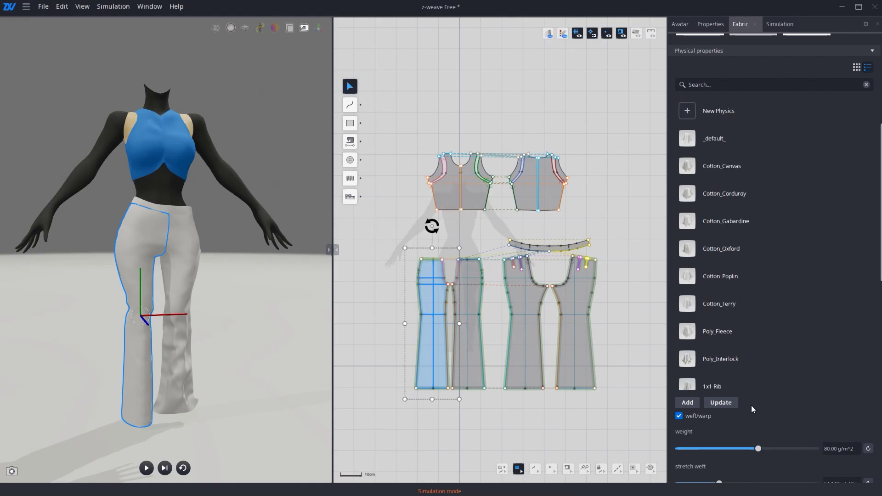
# Step: Apply the zepeto_pants_01 physics preset to the front and back pieces of the wrinkled pants leg and rerun the simulation
pyautogui.click(751, 313)
pyautogui.scroll(-2, 750, 314)
pyautogui.scroll(-4, 750, 316)
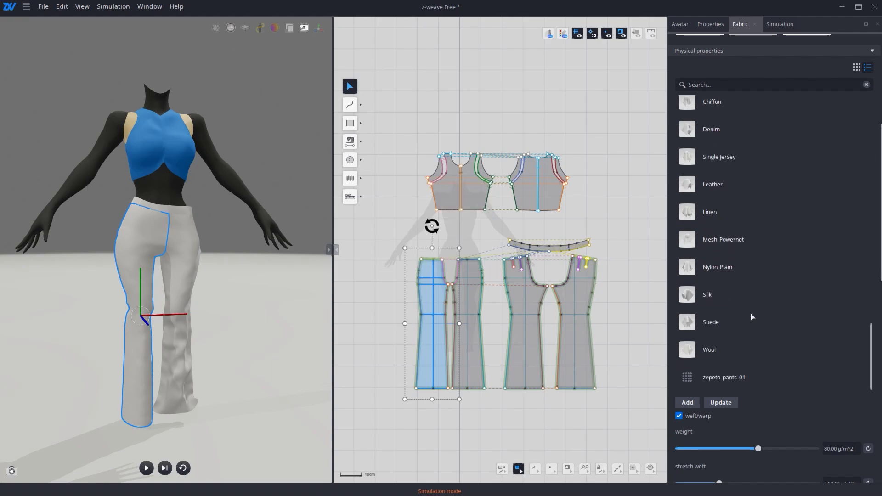
pyautogui.scroll(-2, 745, 340)
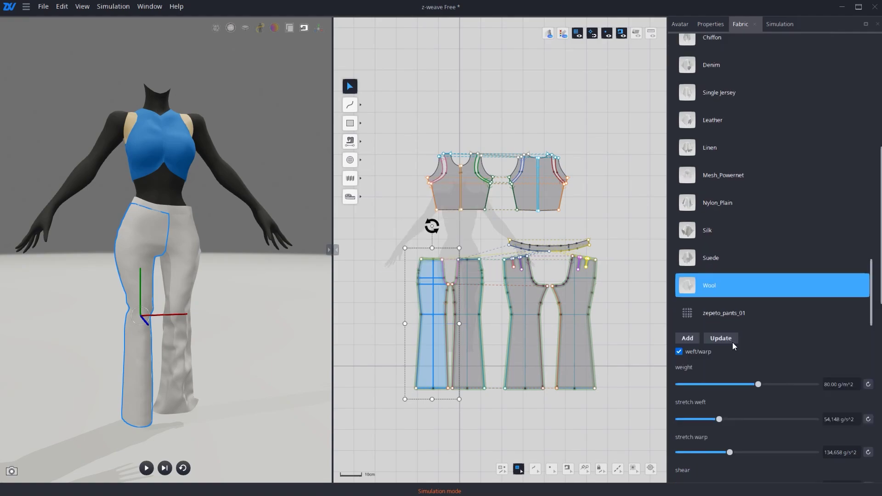
pyautogui.click(478, 316)
pyautogui.keyDown('shift'); pyautogui.click(521, 302); pyautogui.keyUp('shift')
pyautogui.click(682, 320)
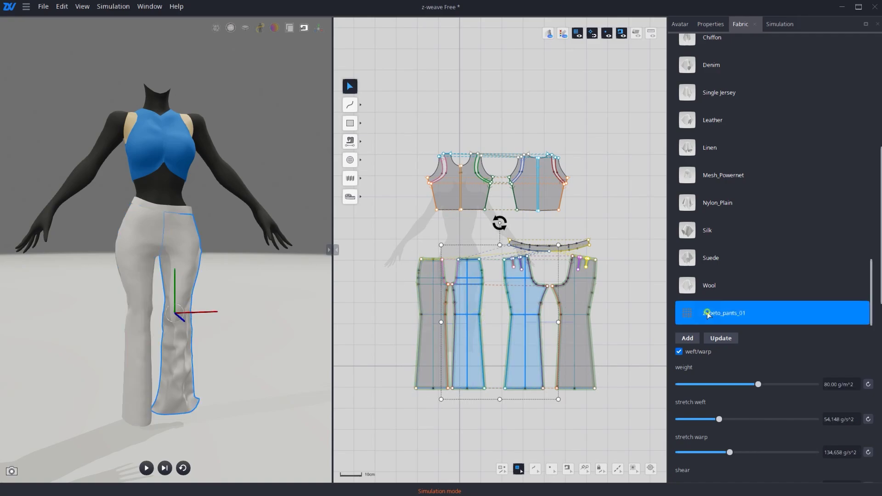
pyautogui.press('space')
pyautogui.press('space')
# Step: Delete the internal lines that run just inside the side seam and inseam of the wrinkled pants leg
pyautogui.scroll(6, 262, 327)
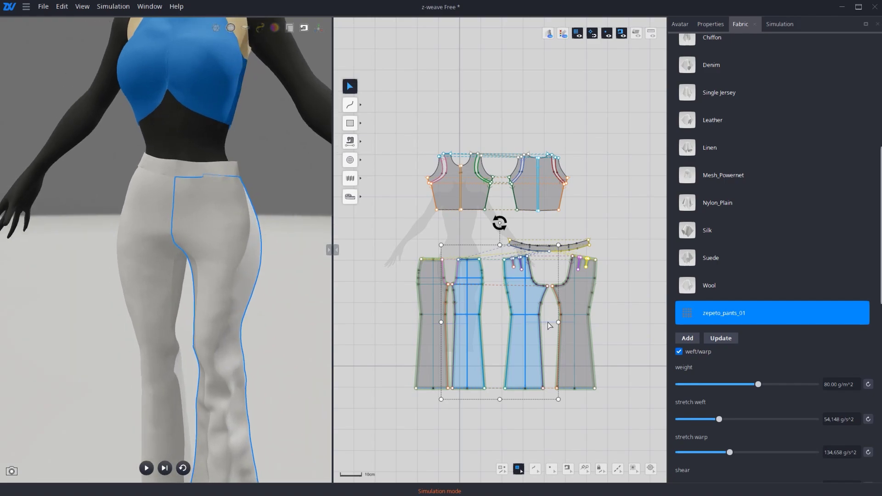
pyautogui.scroll(10, 548, 321)
pyautogui.click(605, 327)
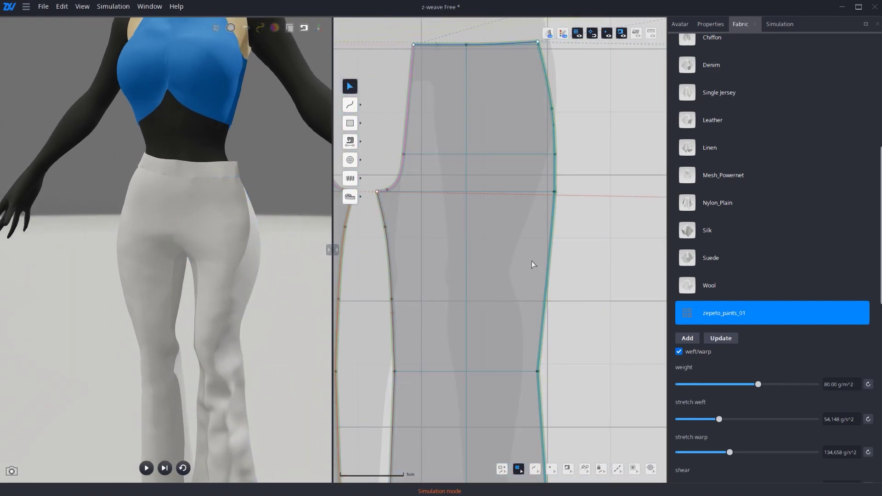
pyautogui.scroll(6, 554, 229)
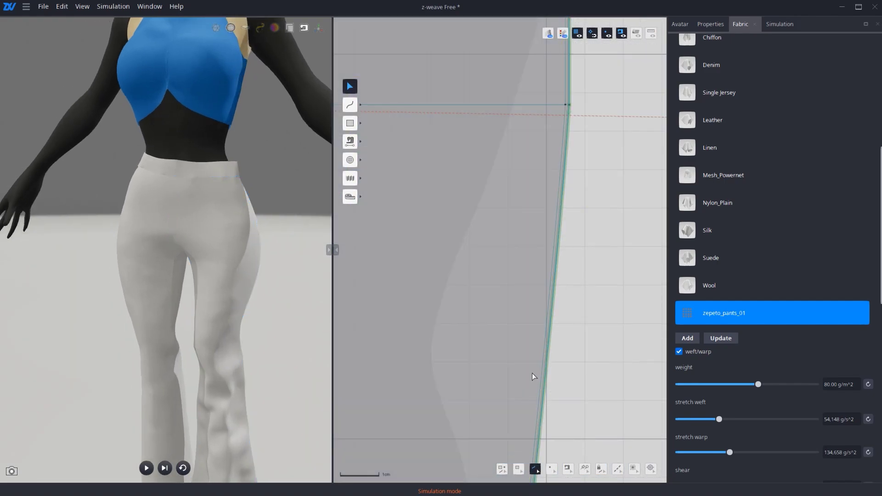
pyautogui.scroll(-8, 548, 344)
pyautogui.moveTo(376, 322); pyautogui.dragTo(606, 333, button='middle')
pyautogui.scroll(10, 601, 331)
pyautogui.click(491, 258)
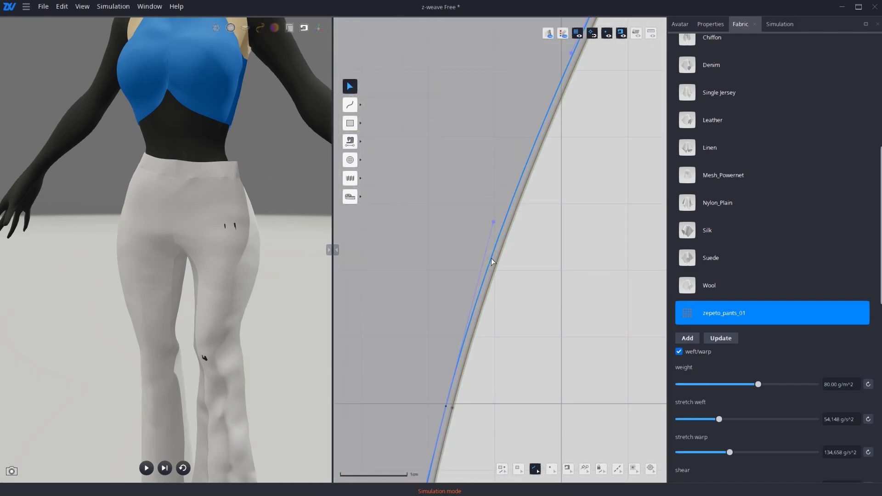
pyautogui.scroll(-10, 473, 294)
# Step: Simulate the garment again to drape both pants legs, then stop the simulation
pyautogui.press('space')
pyautogui.scroll(-5, 252, 335)
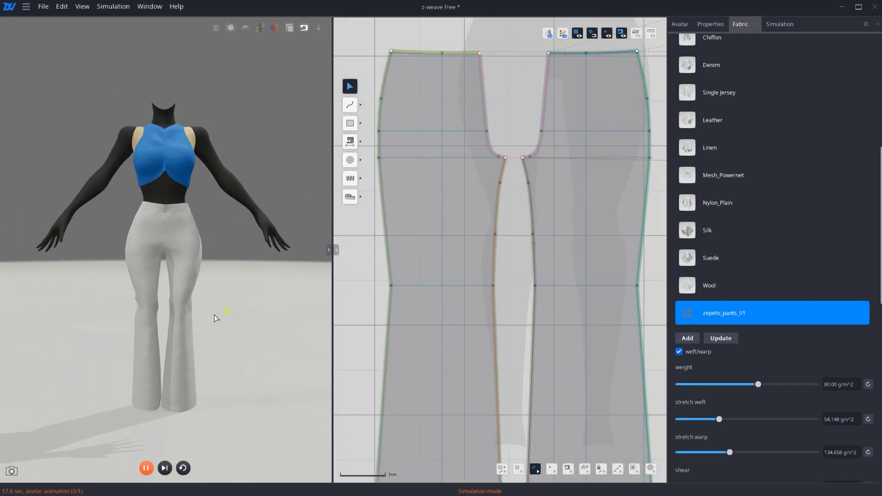
pyautogui.moveTo(214, 315); pyautogui.dragTo(216, 312, button='right')
pyautogui.press('space')
# Step: Return the draped garment to its flat arrangement around the avatar in design mode
pyautogui.moveTo(441, 223); pyautogui.dragTo(475, 315, button='middle')
pyautogui.scroll(-1, 475, 315)
pyautogui.moveTo(528, 69); pyautogui.dragTo(519, 319, button='middle')
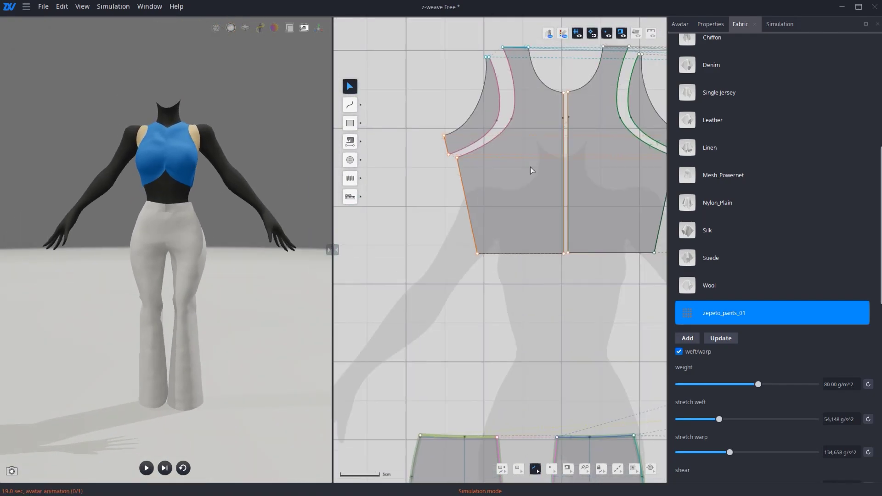
pyautogui.moveTo(591, 143); pyautogui.dragTo(512, 239, button='middle')
pyautogui.scroll(-1, 615, 234)
pyautogui.moveTo(616, 233); pyautogui.dragTo(517, 275, button='middle')
pyautogui.scroll(-1, 535, 247)
pyautogui.scroll(-1, 535, 268)
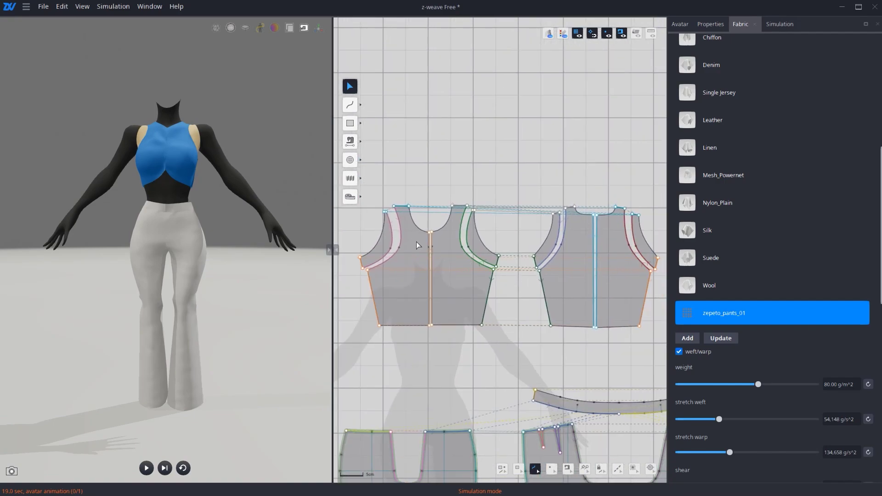
pyautogui.hotkey('ctrl', 'z')
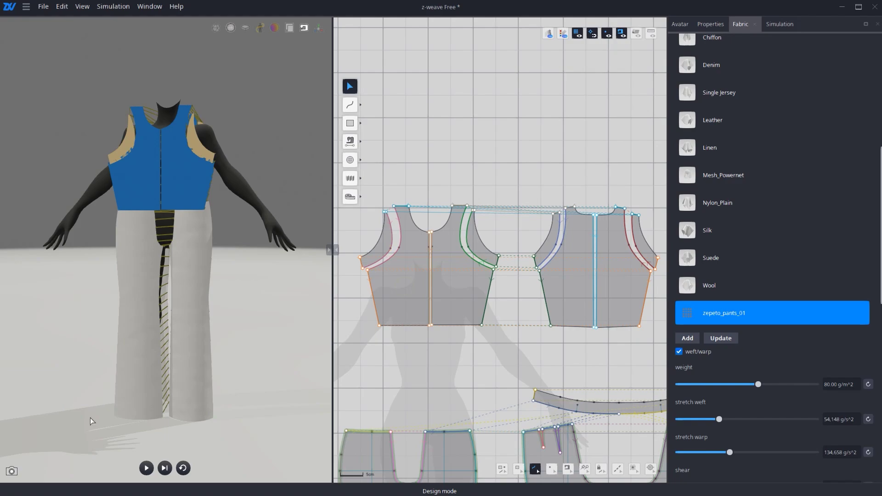
# Step: Delete the front and back crop top panels, with their armhole pieces, that cover the avatar's right side
pyautogui.click(390, 240)
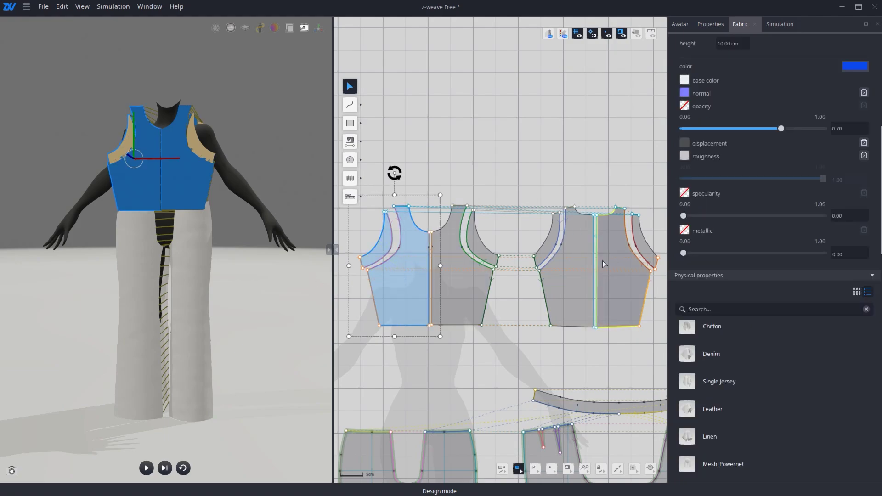
pyautogui.press('Delete')
pyautogui.click(645, 248)
pyautogui.press('Delete')
# Step: Mirror the remaining half of the crop top and place the mirrored back pieces beside the original back half
pyautogui.moveTo(439, 210); pyautogui.dragTo(641, 354)
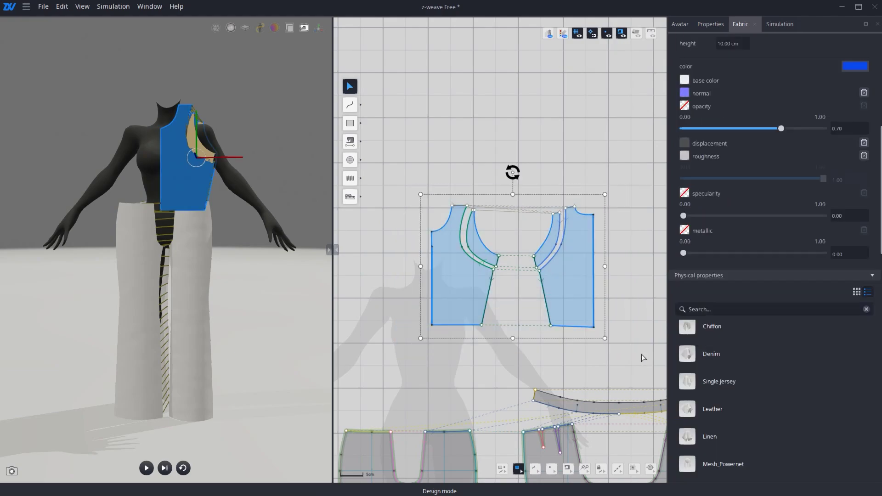
pyautogui.scroll(-3, 516, 340)
pyautogui.rightClick(504, 302)
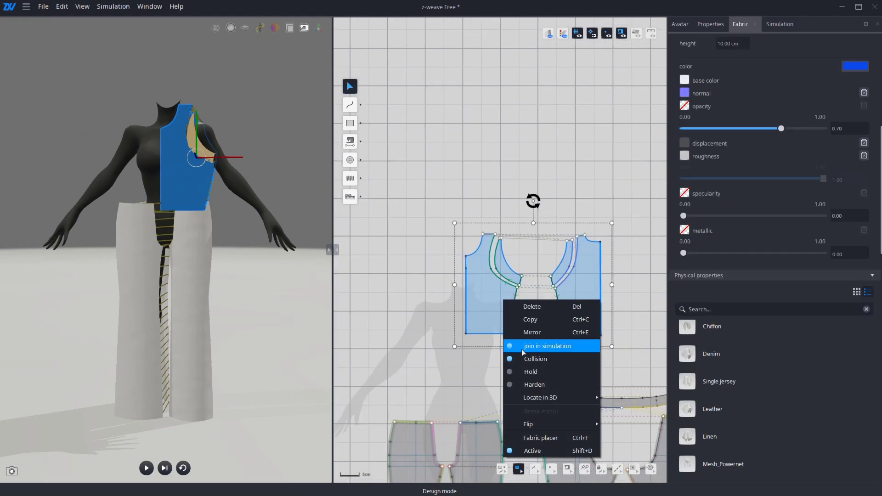
pyautogui.click(532, 332)
pyautogui.click(390, 277)
pyautogui.scroll(-3, 469, 326)
pyautogui.moveTo(402, 320); pyautogui.dragTo(564, 321)
# Step: Move the mirrored crop top panels in 3D so they line up with the original half around the avatar's torso
pyautogui.moveTo(268, 138); pyautogui.dragTo(214, 113, button='right')
pyautogui.moveTo(213, 113); pyautogui.dragTo(203, 169)
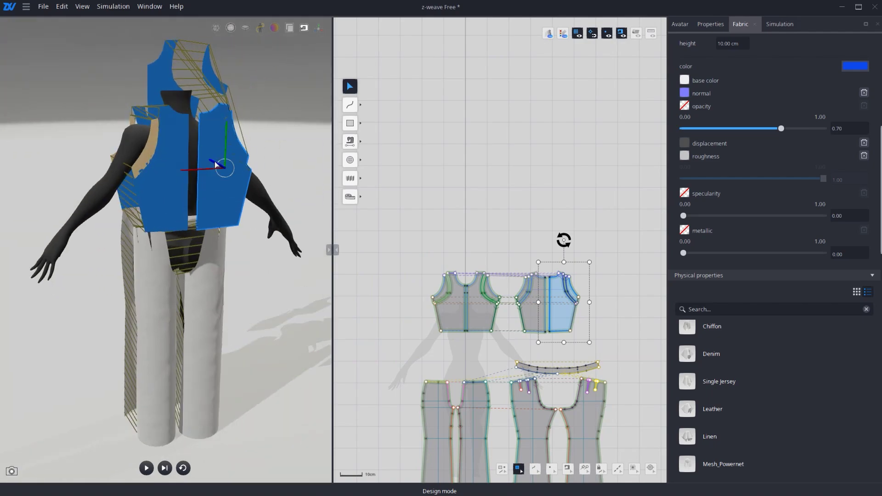
pyautogui.moveTo(230, 156); pyautogui.dragTo(207, 156, button='right')
pyautogui.moveTo(193, 168); pyautogui.dragTo(177, 168)
pyautogui.click(223, 94)
pyautogui.moveTo(227, 76); pyautogui.dragTo(227, 131)
pyautogui.moveTo(258, 130); pyautogui.dragTo(114, 130, button='right')
pyautogui.click(103, 78)
pyautogui.moveTo(135, 81); pyautogui.dragTo(155, 81)
# Step: Reposition the remaining back panels and armhole pieces in 3D so they sit close around the shoulders
pyautogui.moveTo(155, 81); pyautogui.dragTo(190, 129, button='right')
pyautogui.keyDown('shift'); pyautogui.click(190, 129); pyautogui.keyUp('shift')
pyautogui.moveTo(189, 129); pyautogui.dragTo(181, 170)
pyautogui.moveTo(181, 170); pyautogui.dragTo(150, 150, button='right')
pyautogui.click(201, 149)
pyautogui.moveTo(201, 150); pyautogui.dragTo(205, 144)
pyautogui.moveTo(224, 147); pyautogui.dragTo(186, 140, button='right')
pyautogui.moveTo(186, 140); pyautogui.dragTo(173, 133)
pyautogui.moveTo(308, 167); pyautogui.dragTo(254, 219, button='right')
# Step: Offset the outline of the front armhole by 1.00 with count 1, perpendicular type and the inner line activated
pyautogui.scroll(3, 512, 306)
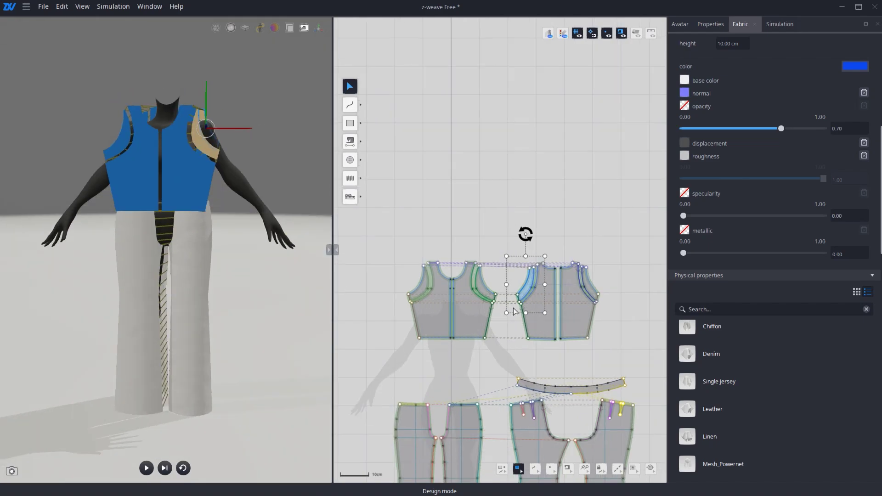
pyautogui.scroll(3, 509, 310)
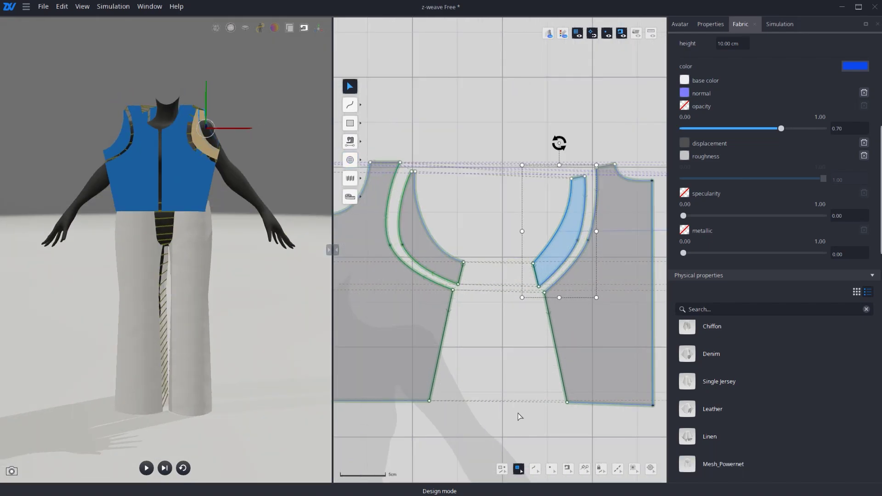
pyautogui.click(536, 469)
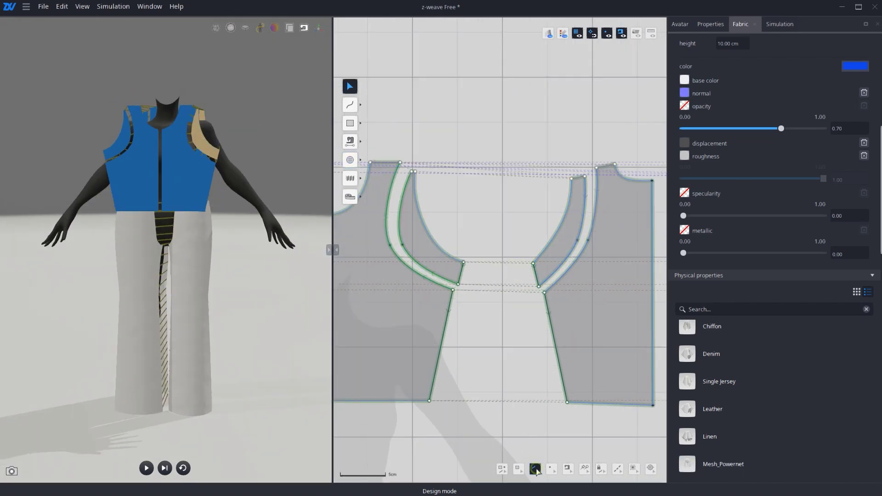
pyautogui.rightClick(425, 224)
pyautogui.click(489, 339)
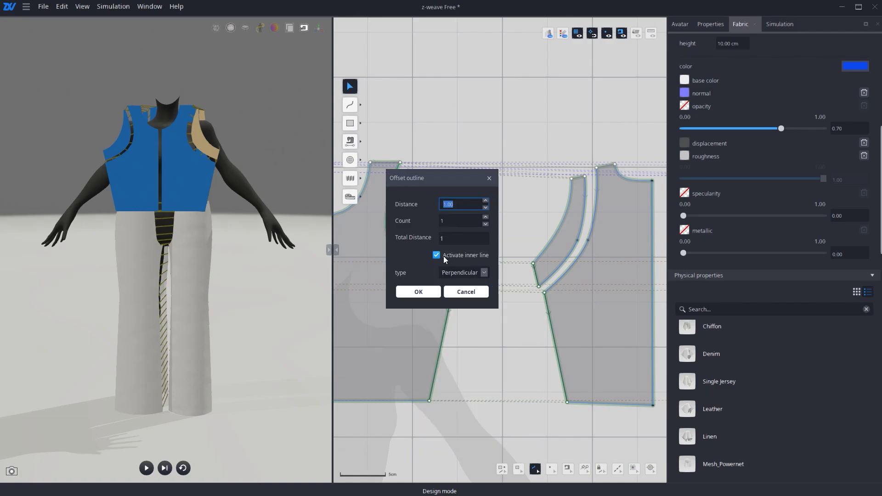
pyautogui.click(456, 273)
pyautogui.click(457, 273)
pyautogui.click(418, 292)
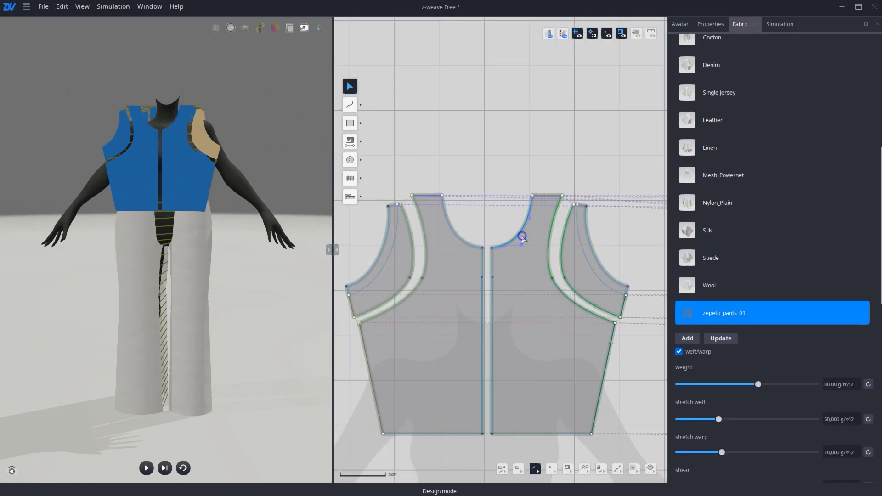
# Step: Offset the outlines of the front neckline, back armhole and back neckline using the same settings
pyautogui.rightClick(522, 237)
pyautogui.click(557, 337)
pyautogui.moveTo(582, 314); pyautogui.dragTo(367, 276, button='middle')
pyautogui.rightClick(521, 205)
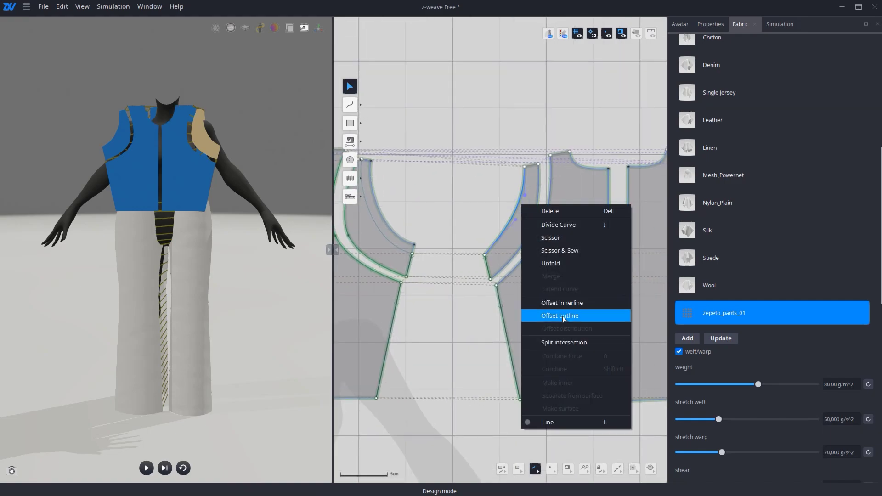
pyautogui.click(563, 316)
pyautogui.click(418, 279)
pyautogui.rightClick(586, 170)
pyautogui.click(629, 281)
pyautogui.click(418, 278)
# Step: Offset the outlines of the crop top's front and back bottom hems using the same settings
pyautogui.scroll(3, 507, 215)
pyautogui.rightClick(506, 216)
pyautogui.click(540, 316)
pyautogui.click(418, 279)
pyautogui.scroll(-5, 508, 234)
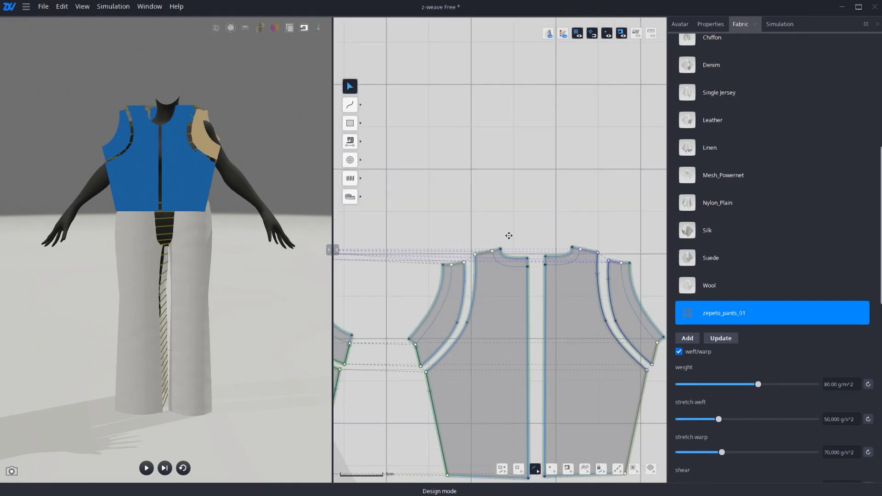
pyautogui.moveTo(509, 234); pyautogui.dragTo(575, 130, button='middle')
pyautogui.rightClick(410, 299)
pyautogui.click(438, 397)
pyautogui.click(418, 278)
pyautogui.scroll(-2, 440, 314)
pyautogui.moveTo(440, 314); pyautogui.dragTo(476, 362, button='middle')
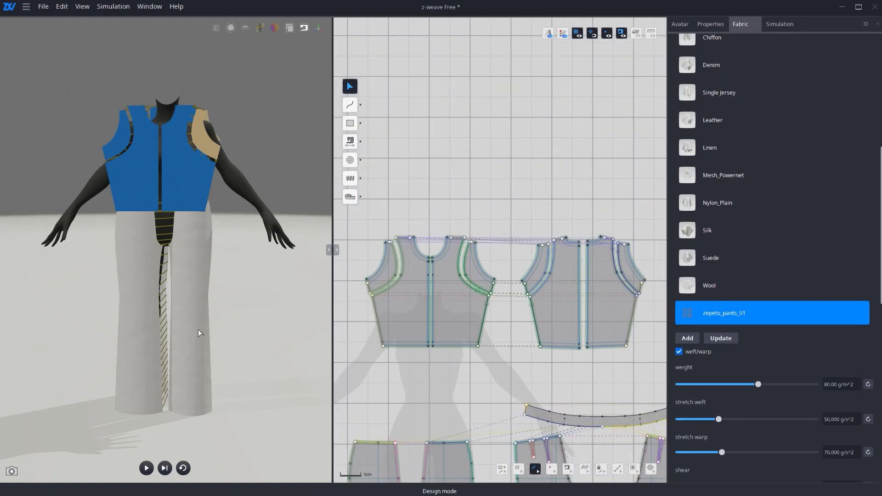
# Step: Sew the short segment beside the front armhole's underarm end to its matching segment on the back armhole piece
pyautogui.scroll(6, 447, 264)
pyautogui.press('s')
pyautogui.click(410, 279)
pyautogui.scroll(-4, 420, 279)
pyautogui.scroll(4, 496, 298)
pyautogui.click(510, 284)
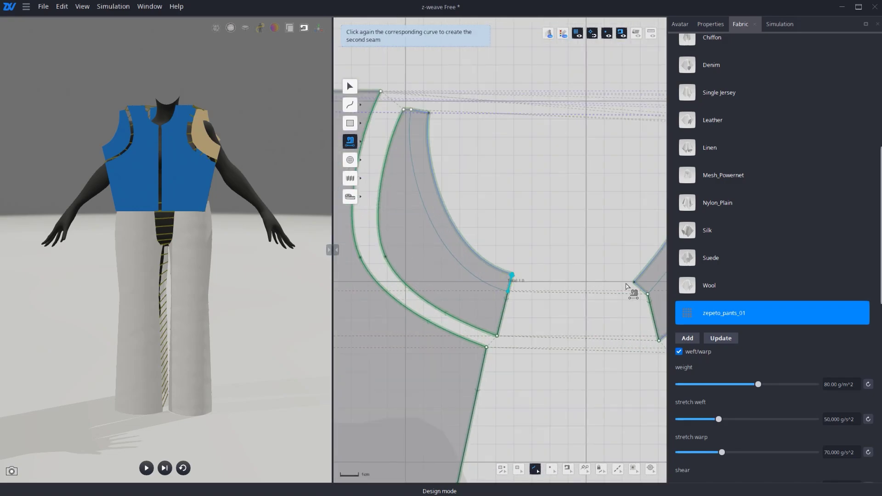
pyautogui.click(635, 288)
# Step: Sew the short front shoulder segments next to the offset lines to the matching back shoulder segments
pyautogui.moveTo(459, 142); pyautogui.dragTo(409, 219, button='middle')
pyautogui.click(408, 215)
pyautogui.click(640, 221)
pyautogui.scroll(-2, 640, 221)
pyautogui.click(410, 214)
pyautogui.click(553, 262)
# Step: Sew the two back panels together along the centre back line, including the short segment at the neckline
pyautogui.click(595, 321)
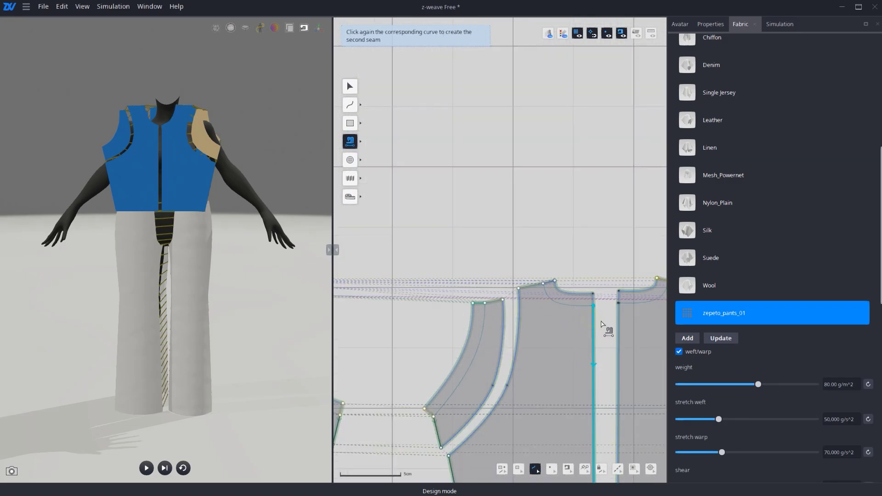
pyautogui.scroll(6, 630, 317)
pyautogui.click(538, 257)
pyautogui.click(538, 198)
pyautogui.click(419, 215)
# Step: Sew the two front panels together along the centre front, including the short segment below the neckline
pyautogui.scroll(-7, 419, 216)
pyautogui.scroll(4, 389, 202)
pyautogui.click(391, 205)
pyautogui.click(381, 201)
pyautogui.scroll(4, 383, 198)
pyautogui.click(381, 175)
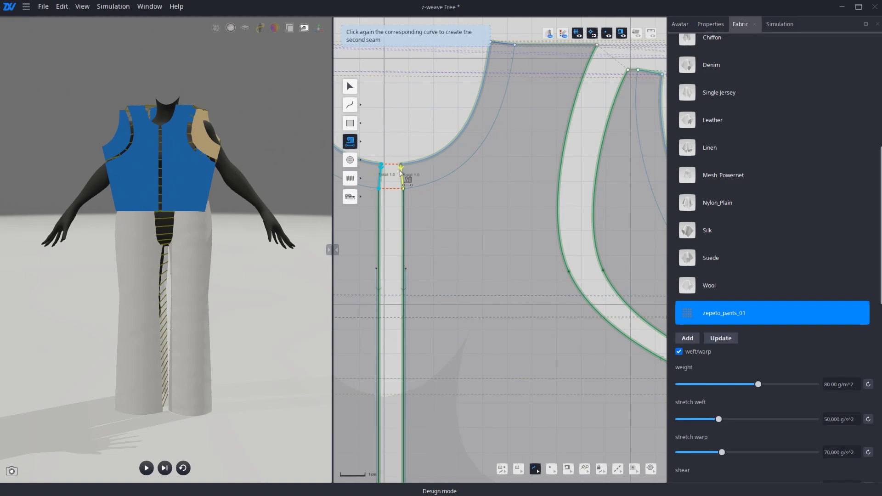
pyautogui.click(402, 177)
# Step: Scale all the crop top pattern pieces to 110 and simulate the garment
pyautogui.scroll(-8, 486, 184)
pyautogui.press('space')
pyautogui.moveTo(376, 182); pyautogui.dragTo(593, 316)
pyautogui.click(518, 469)
pyautogui.moveTo(624, 183); pyautogui.dragTo(629, 181)
pyautogui.rightClick(629, 181)
pyautogui.write('110')
pyautogui.press('Return')
pyautogui.press('space')
pyautogui.press('space')
pyautogui.press('space')
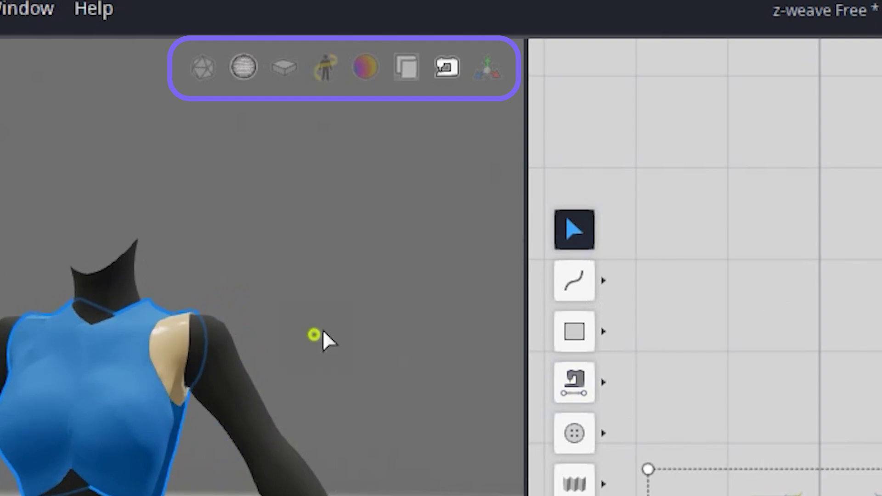
# Step: Examine the fit of the draped garment with the colour heat map display, and restore the normal display
pyautogui.moveTo(323, 330); pyautogui.dragTo(258, 324, button='right')
pyautogui.scroll(3, 263, 280)
pyautogui.moveTo(268, 328); pyautogui.dragTo(227, 428, button='middle')
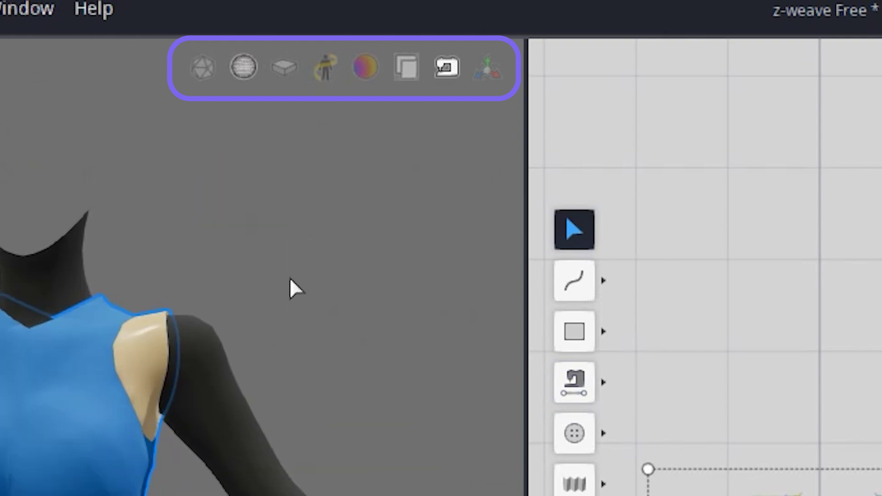
pyautogui.click(363, 69)
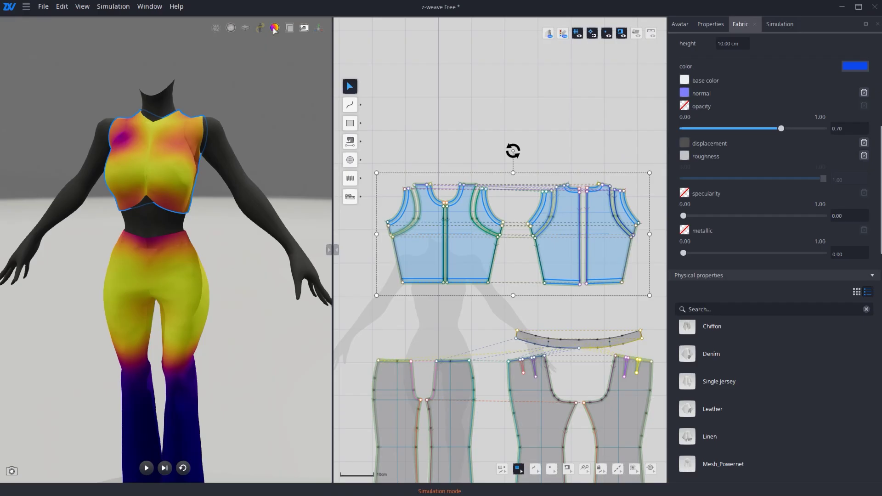
pyautogui.click(274, 28)
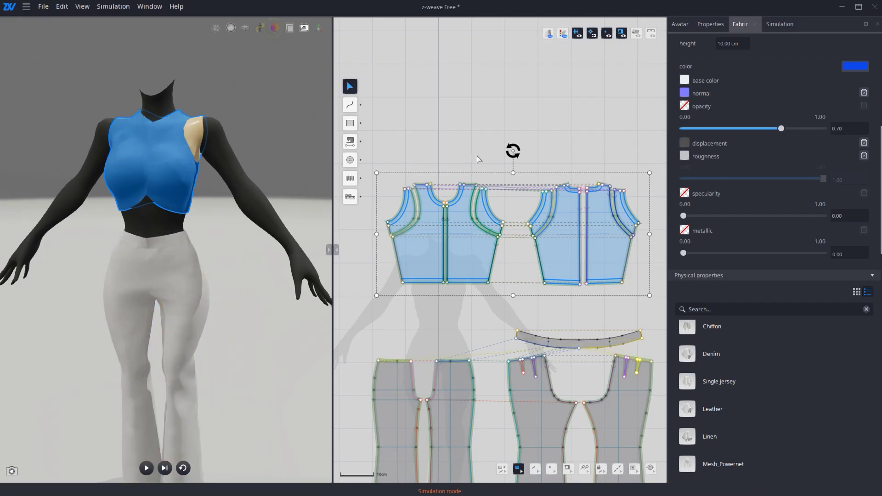
# Step: Enlarge the crop top pattern pieces freehand, simulate, and scale them back slightly for a closer fit
pyautogui.scroll(-2, 477, 155)
pyautogui.moveTo(597, 164); pyautogui.dragTo(605, 157)
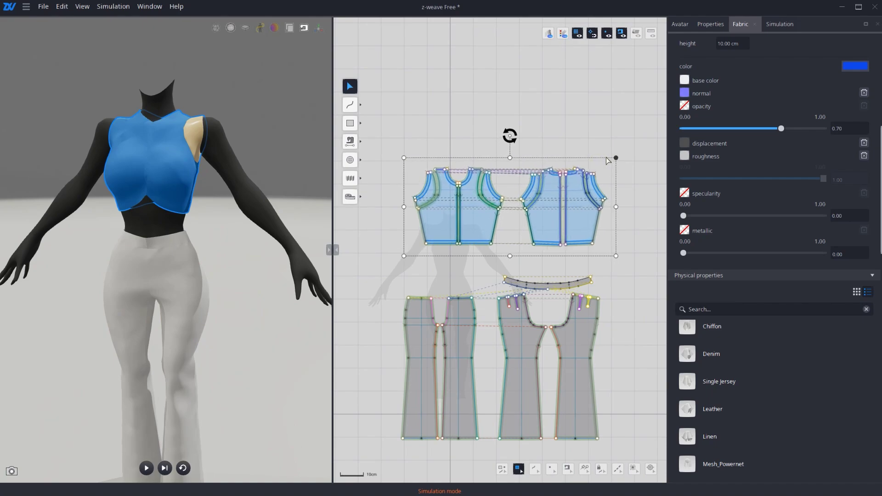
pyautogui.press('space')
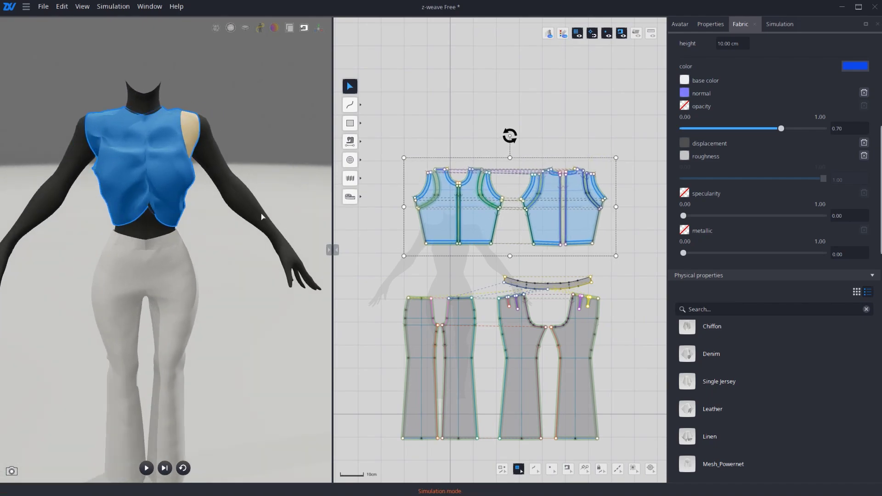
pyautogui.moveTo(616, 157); pyautogui.dragTo(604, 164)
pyautogui.press('space')
pyautogui.press('space')
# Step: Turn off Harden for the front and back armhole pieces on the avatar's left side and simulate again
pyautogui.click(221, 140)
pyautogui.moveTo(236, 140); pyautogui.dragTo(221, 156, button='right')
pyautogui.keyDown('shift'); pyautogui.click(183, 143); pyautogui.keyUp('shift')
pyautogui.press('space')
pyautogui.press('space')
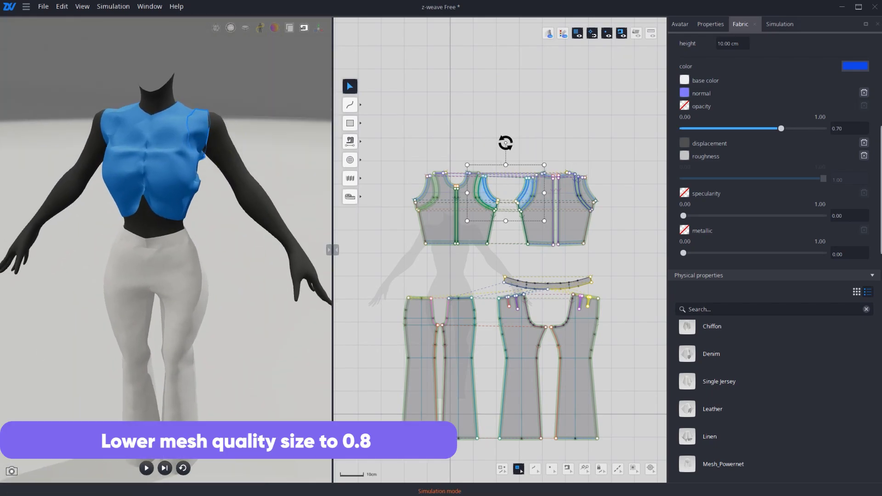
# Step: Set the simulation mesh quality to 0.8 cm, simulate, and pull the crop top's fabric down into place
pyautogui.click(791, 25)
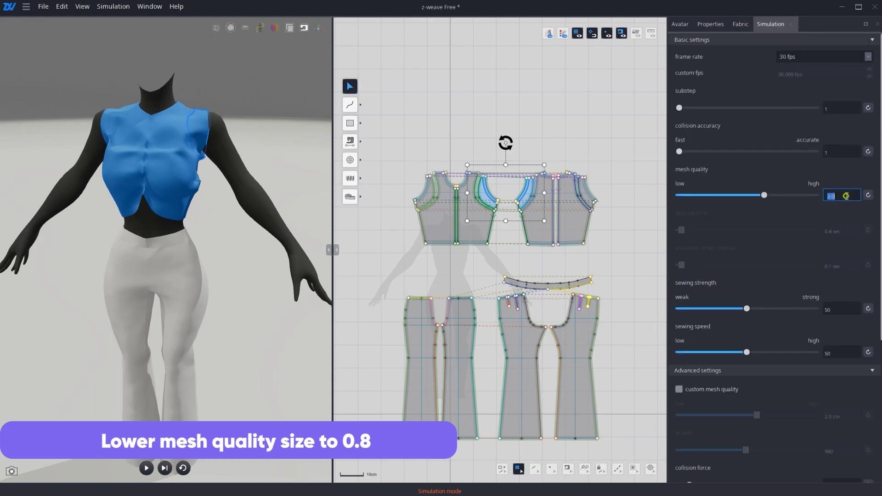
pyautogui.write('0.8')
pyautogui.press('Return')
pyautogui.press('space')
pyautogui.moveTo(263, 130); pyautogui.dragTo(183, 124, button='right')
pyautogui.moveTo(144, 183); pyautogui.dragTo(141, 218)
pyautogui.moveTo(152, 222); pyautogui.dragTo(217, 222, button='right')
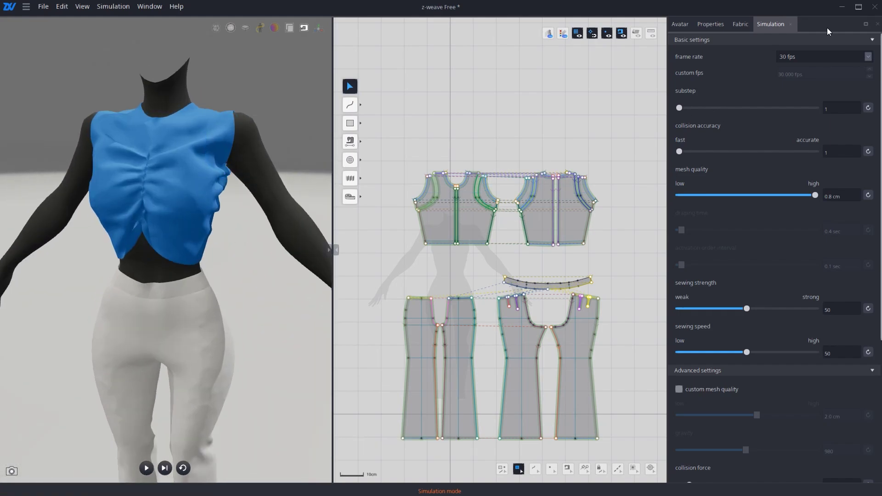
# Step: Apply Scissor & Sew to the offset inner lines of the front armholes and front neckline
pyautogui.click(739, 23)
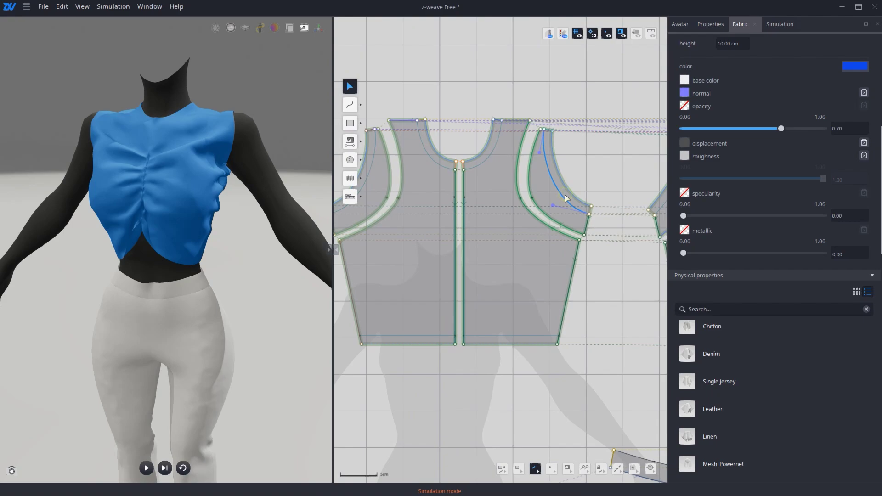
pyautogui.keyDown('shift'); pyautogui.click(484, 160); pyautogui.keyUp('shift')
pyautogui.keyDown('shift'); pyautogui.click(434, 160); pyautogui.keyUp('shift')
pyautogui.keyDown('shift'); pyautogui.click(372, 168); pyautogui.keyUp('shift')
pyautogui.rightClick(372, 167)
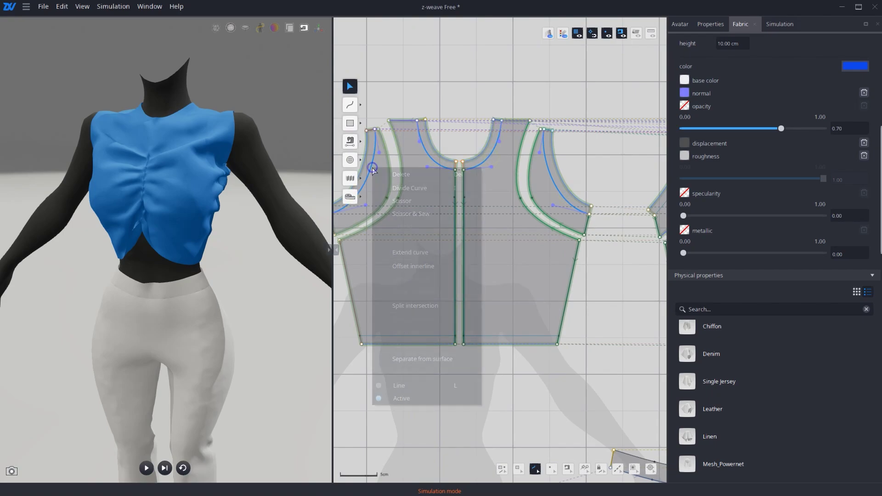
pyautogui.click(398, 218)
# Step: Apply Scissor & Sew to the offset inner lines of the back armholes and back neckline
pyautogui.moveTo(620, 292); pyautogui.dragTo(453, 307, button='middle')
pyautogui.moveTo(560, 262); pyautogui.dragTo(438, 308, button='middle')
pyautogui.click(401, 217)
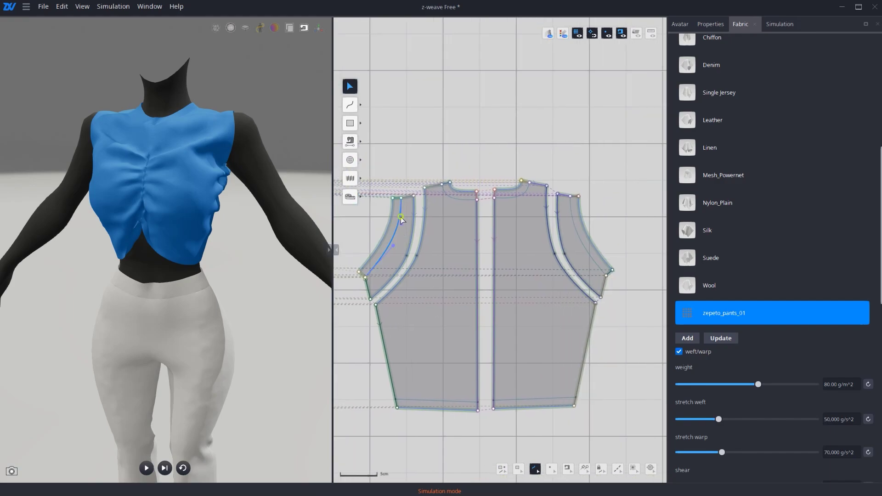
pyautogui.keyDown('shift'); pyautogui.click(501, 197); pyautogui.keyUp('shift')
pyautogui.keyDown('shift'); pyautogui.click(578, 233); pyautogui.keyUp('shift')
pyautogui.rightClick(579, 234)
pyautogui.click(617, 283)
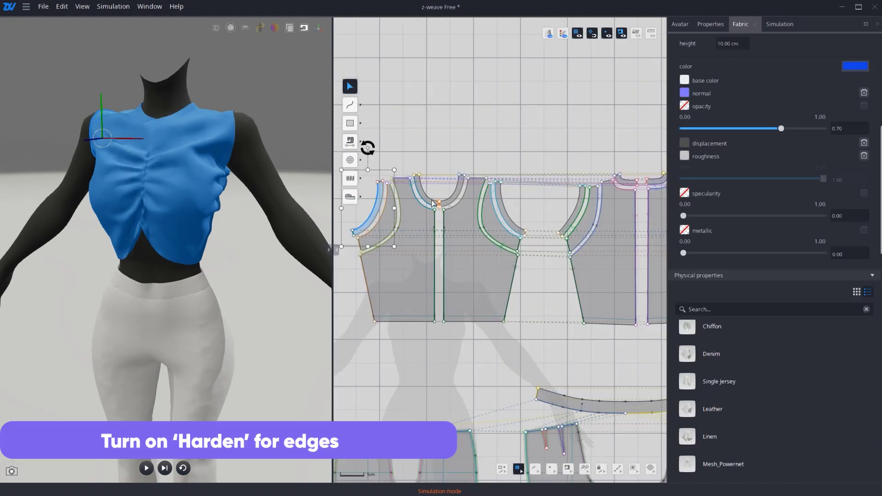
# Step: Turn on Harden for all the front and back armhole and neckline edge strips, and simulate the garment
pyautogui.keyDown('shift'); pyautogui.click(451, 206); pyautogui.keyUp('shift')
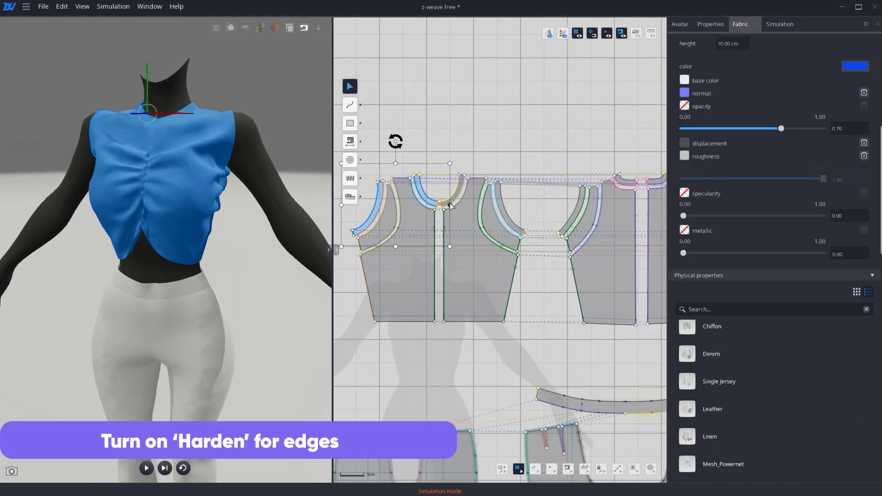
pyautogui.keyDown('shift'); pyautogui.click(458, 189); pyautogui.keyUp('shift')
pyautogui.keyDown('shift'); pyautogui.click(505, 214); pyautogui.keyUp('shift')
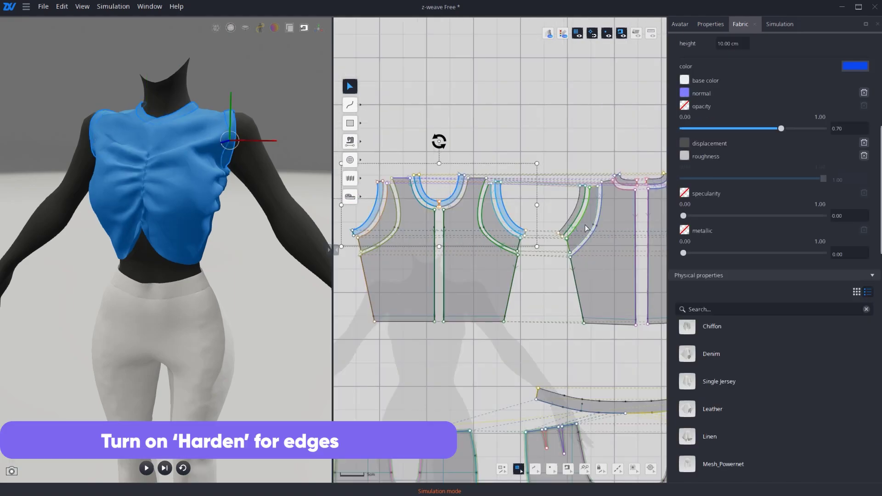
pyautogui.keyDown('shift'); pyautogui.click(578, 217); pyautogui.keyUp('shift')
pyautogui.moveTo(590, 238); pyautogui.dragTo(462, 267, button='middle')
pyautogui.keyDown('shift'); pyautogui.click(503, 212); pyautogui.keyUp('shift')
pyautogui.keyDown('shift'); pyautogui.click(528, 210); pyautogui.keyUp('shift')
pyautogui.keyDown('shift'); pyautogui.click(582, 241); pyautogui.keyUp('shift')
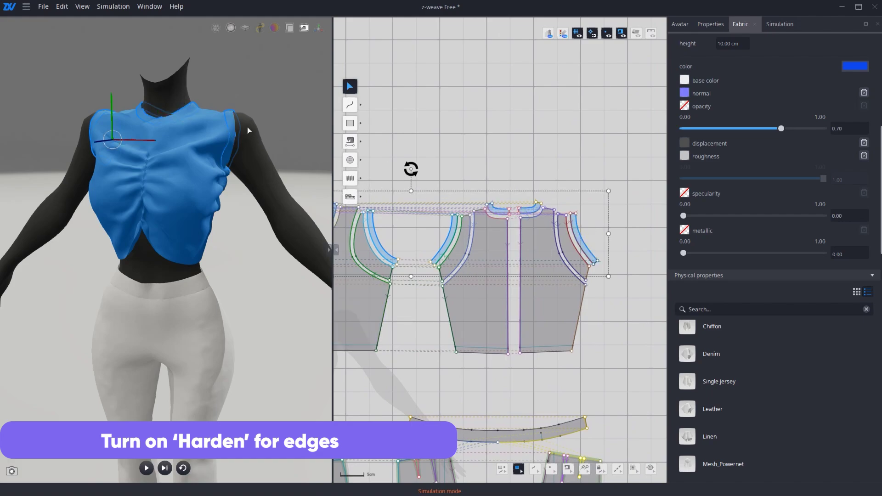
pyautogui.rightClick(232, 130)
pyautogui.click(262, 184)
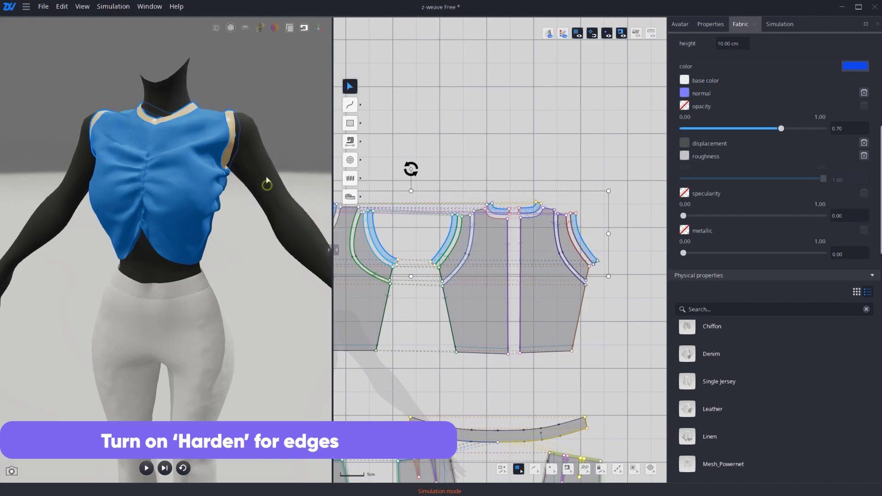
pyautogui.press('space')
pyautogui.moveTo(269, 146); pyautogui.dragTo(263, 212, button='right')
pyautogui.press('space')
# Step: Apply Scissor & Sew to the offset inner lines along the front and back bottom hems of the crop top
pyautogui.scroll(2, 504, 357)
pyautogui.moveTo(505, 358); pyautogui.dragTo(563, 353, button='middle')
pyautogui.scroll(-1, 562, 353)
pyautogui.scroll(-1, 484, 358)
pyautogui.press('3')
pyautogui.click(412, 340)
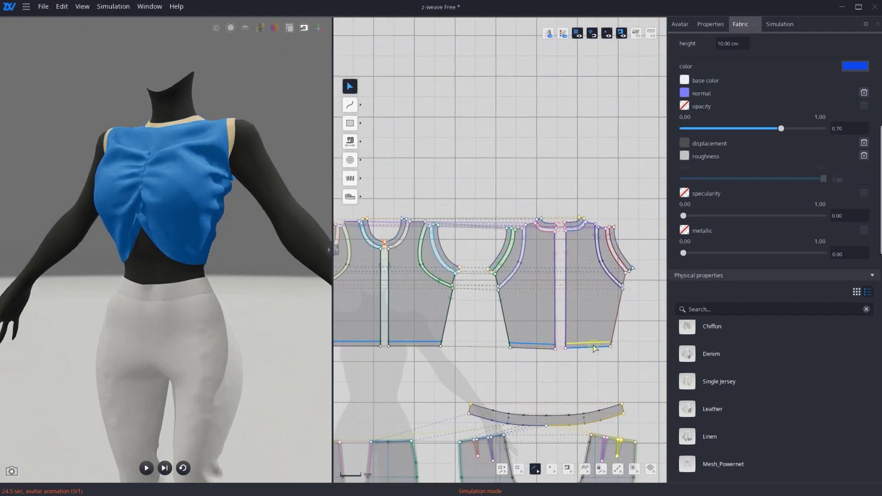
pyautogui.rightClick(594, 343)
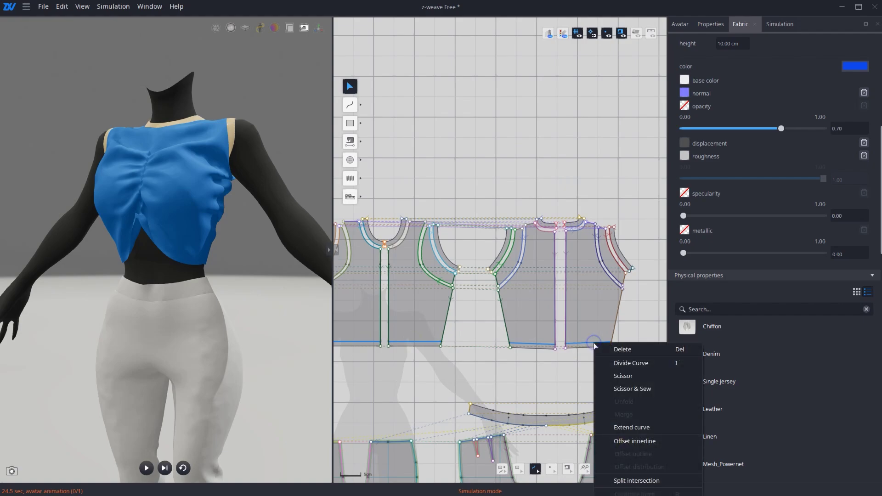
pyautogui.click(630, 393)
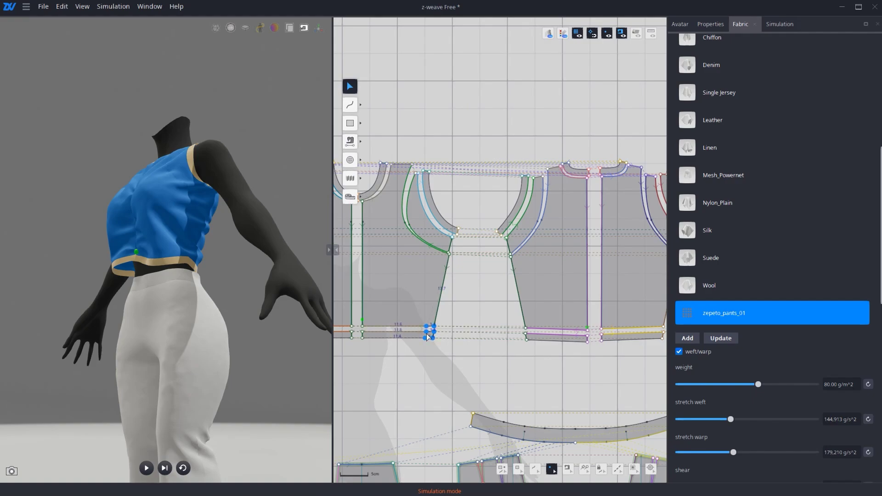
# Step: Move the side corner points of the hem inward on both back panels and the front panel nearest them
pyautogui.rightClick(425, 333)
pyautogui.press('Return')
pyautogui.rightClick(533, 336)
pyautogui.press('Return')
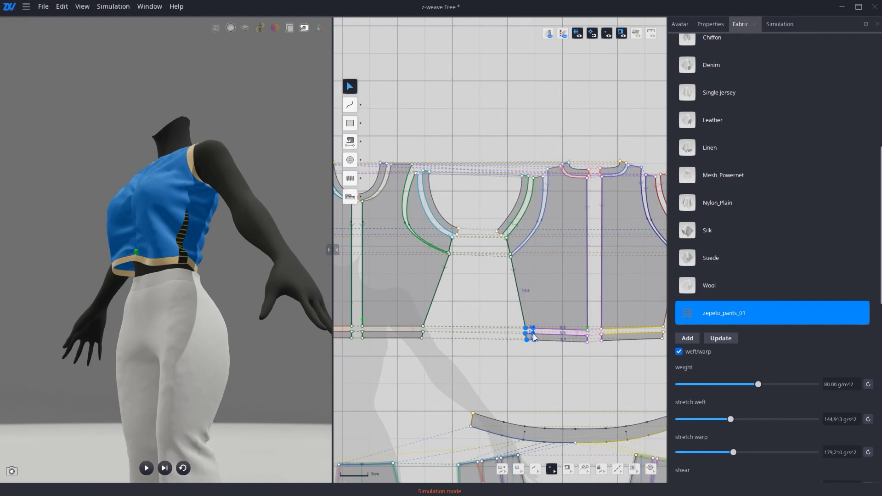
pyautogui.scroll(-3, 550, 354)
pyautogui.moveTo(588, 340); pyautogui.dragTo(582, 340)
pyautogui.rightClick(581, 339)
pyautogui.press('Return')
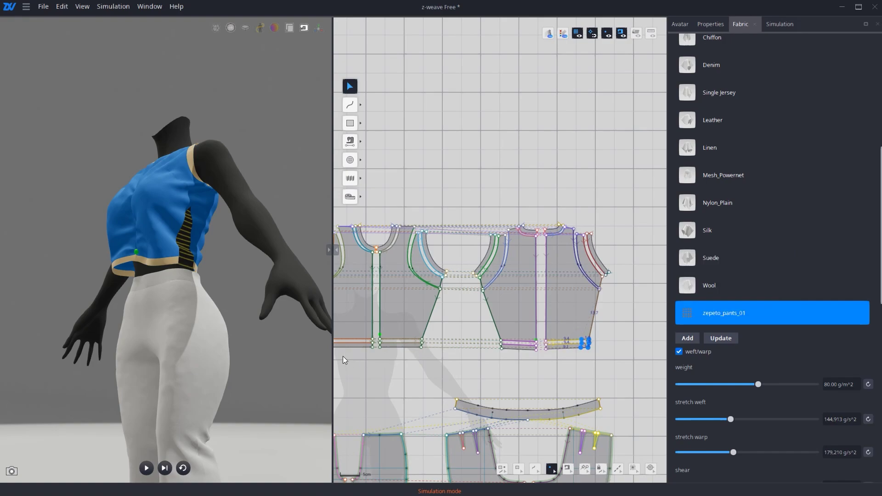
# Step: Move the hem's side corner points inward on the remaining front panel and simulate the narrowed top
pyautogui.click(343, 356)
pyautogui.moveTo(343, 356); pyautogui.dragTo(423, 348, button='middle')
pyautogui.scroll(1, 473, 355)
pyautogui.moveTo(414, 345); pyautogui.dragTo(408, 329)
pyautogui.rightClick(408, 328)
pyautogui.press('Return')
pyautogui.click(355, 303)
pyautogui.press('space')
pyautogui.moveTo(240, 267); pyautogui.dragTo(336, 448, button='right')
pyautogui.press('space')
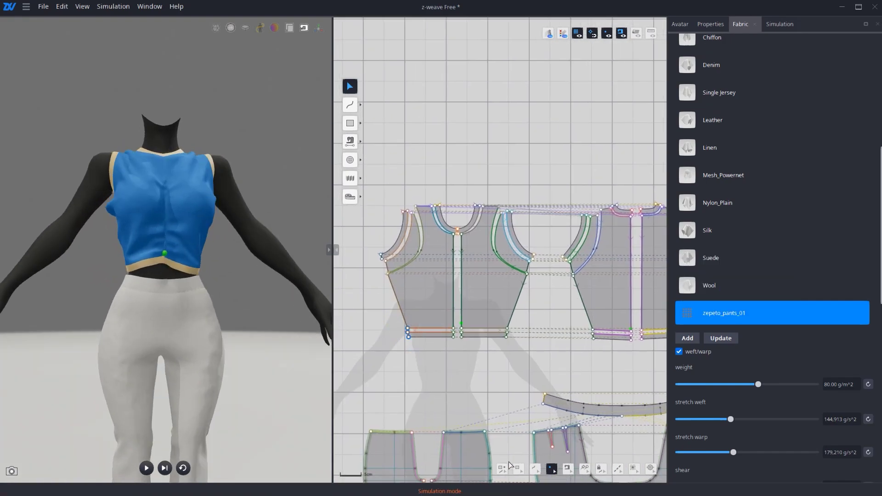
# Step: With the simulation running, set both front panels' stretch warp to 779,687 g/s^2 and stretch weft to 930,619 g/s^2
pyautogui.scroll(1, 541, 335)
pyautogui.scroll(-2, 538, 335)
pyautogui.moveTo(536, 335); pyautogui.dragTo(519, 337, button='middle')
pyautogui.moveTo(295, 315); pyautogui.dragTo(89, 285, button='right')
pyautogui.moveTo(256, 289); pyautogui.dragTo(317, 298, button='right')
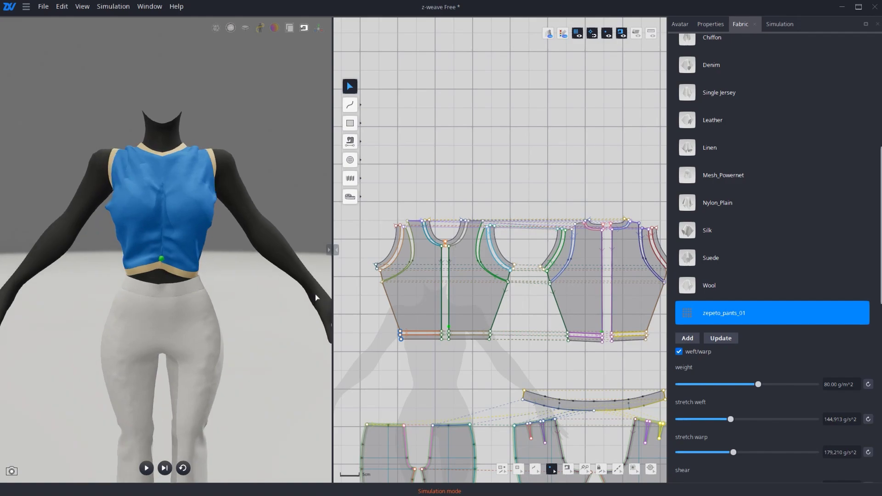
pyautogui.press('space')
pyautogui.click(460, 295)
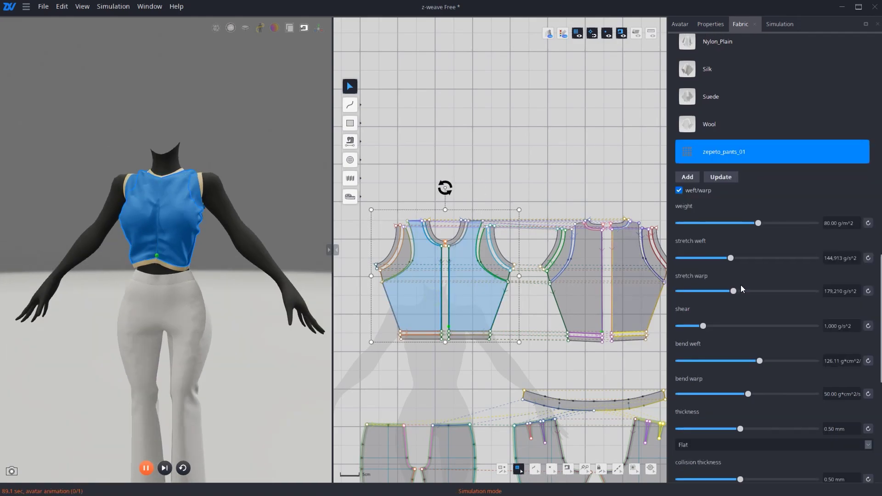
pyautogui.moveTo(754, 292); pyautogui.dragTo(758, 291)
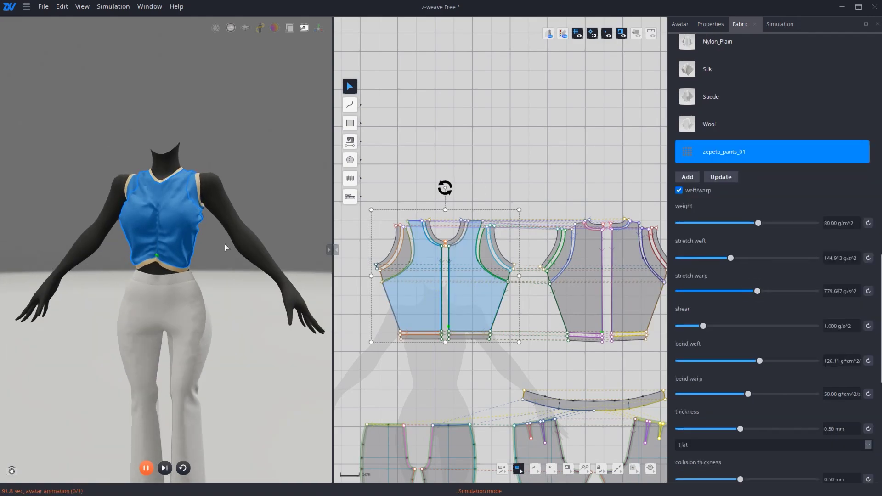
pyautogui.moveTo(731, 258); pyautogui.dragTo(757, 260)
# Step: Set both back panels' stretch warp to 228,216 g/s^2 and stretch weft to 1,445,616 g/s^2
pyautogui.moveTo(323, 313); pyautogui.dragTo(251, 255, button='right')
pyautogui.click(201, 270)
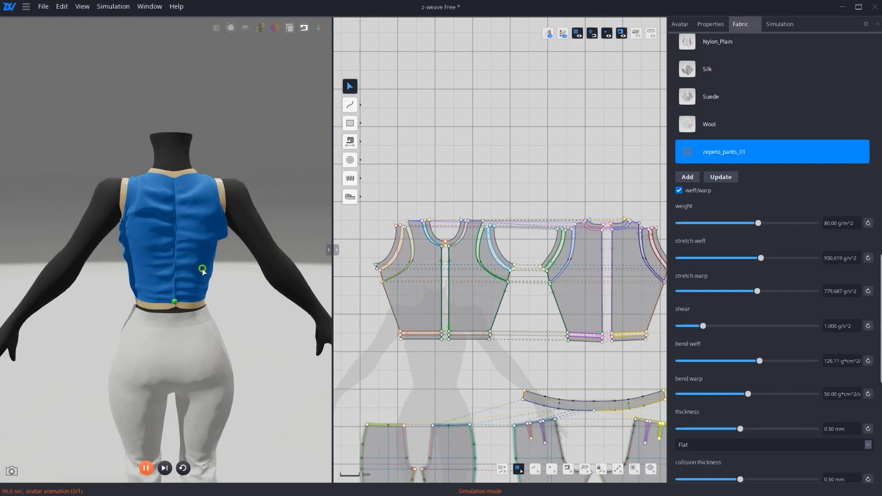
pyautogui.click(572, 292)
pyautogui.moveTo(760, 291); pyautogui.dragTo(735, 290)
pyautogui.moveTo(743, 260); pyautogui.dragTo(765, 260)
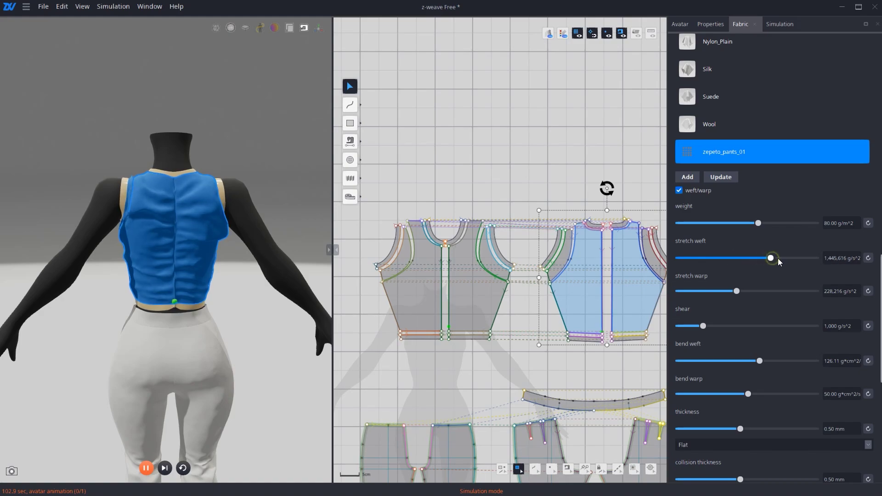
pyautogui.click(290, 237)
# Step: Pull the top's fabric outward around the armholes, shoulders and sides during the simulation, and stop simulating
pyautogui.moveTo(202, 184); pyautogui.dragTo(180, 201, button='right')
pyautogui.moveTo(130, 238); pyautogui.dragTo(122, 241)
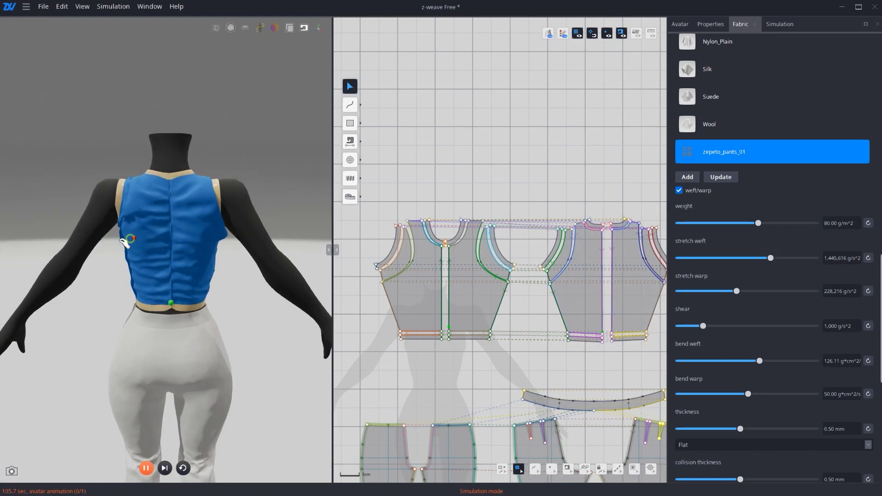
pyautogui.moveTo(96, 279); pyautogui.dragTo(207, 289, button='right')
pyautogui.click(193, 312)
pyautogui.moveTo(199, 213); pyautogui.dragTo(212, 213)
pyautogui.moveTo(117, 186); pyautogui.dragTo(104, 189)
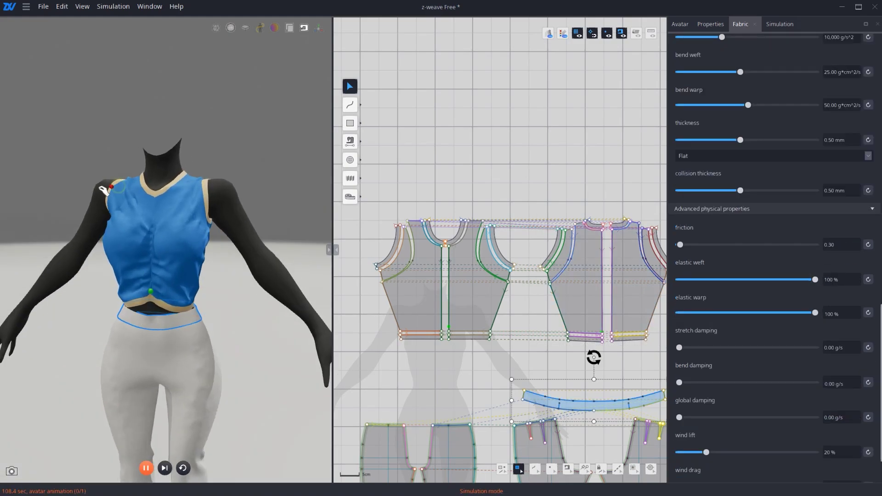
pyautogui.moveTo(196, 192); pyautogui.dragTo(211, 197)
pyautogui.moveTo(214, 202); pyautogui.dragTo(271, 244, button='right')
pyautogui.moveTo(112, 233); pyautogui.dragTo(127, 250, button='right')
pyautogui.moveTo(127, 249); pyautogui.dragTo(111, 247)
pyautogui.moveTo(213, 291); pyautogui.dragTo(321, 294, button='right')
pyautogui.press('space')
# Step: Turn on Hold for all front and back pattern pieces of the crop top
pyautogui.scroll(-2, 321, 294)
pyautogui.moveTo(437, 208); pyautogui.dragTo(423, 206, button='middle')
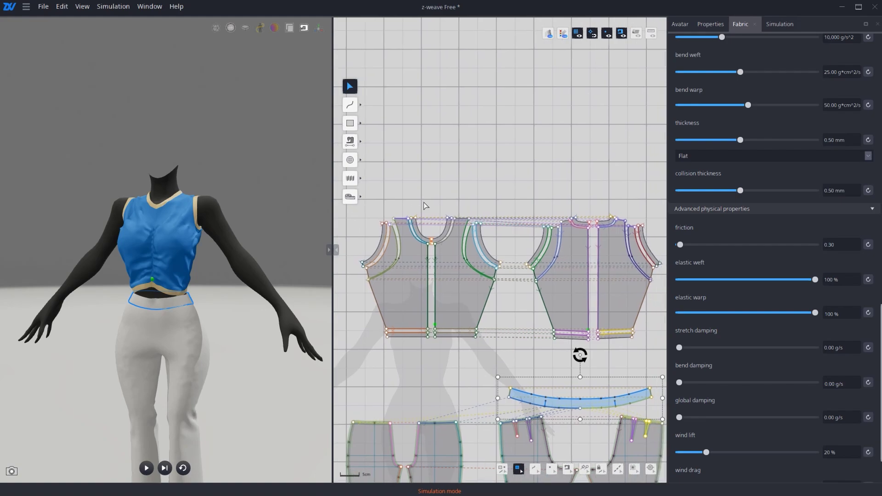
pyautogui.click(353, 200)
pyautogui.click(358, 215)
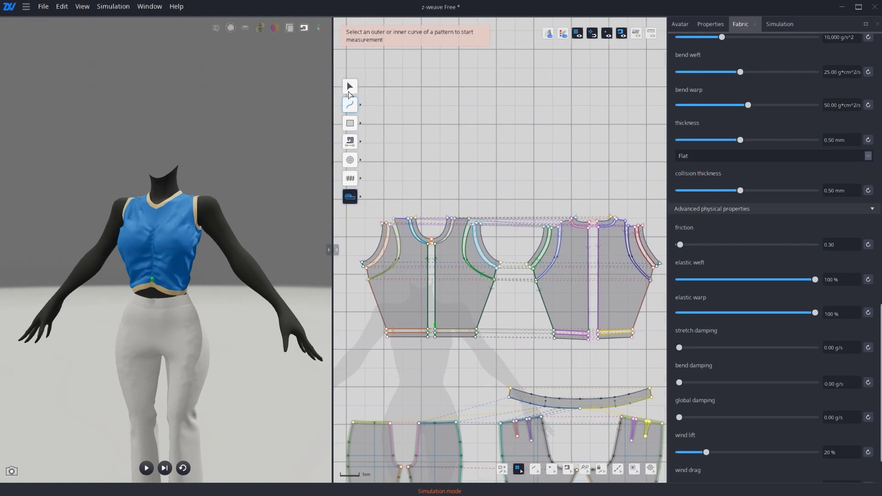
pyautogui.click(350, 87)
pyautogui.scroll(-1, 418, 228)
pyautogui.moveTo(357, 206); pyautogui.dragTo(618, 328)
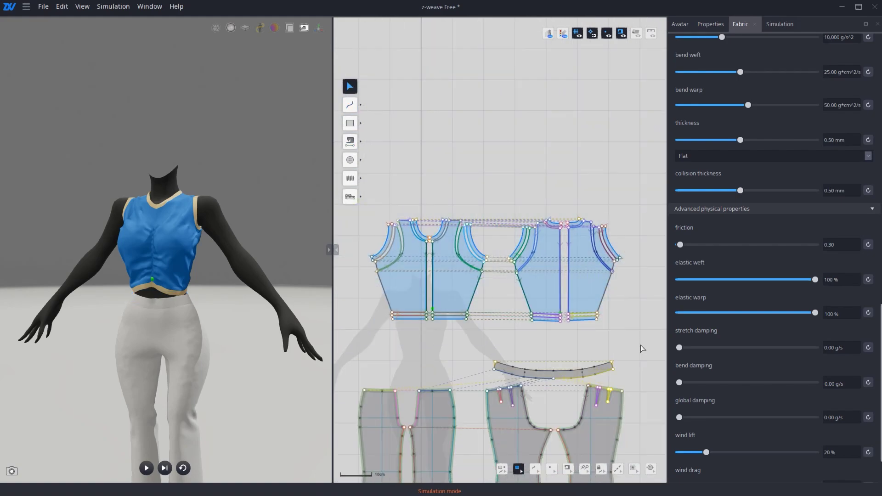
pyautogui.rightClick(537, 275)
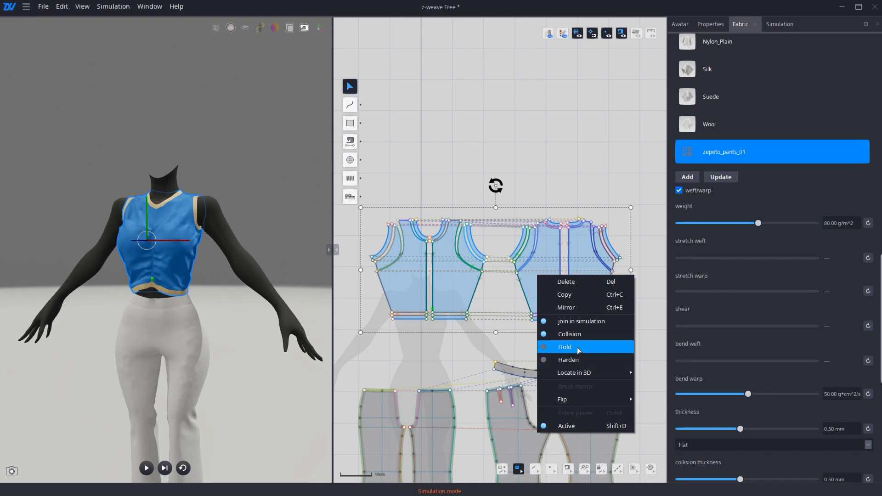
pyautogui.click(578, 348)
pyautogui.click(227, 297)
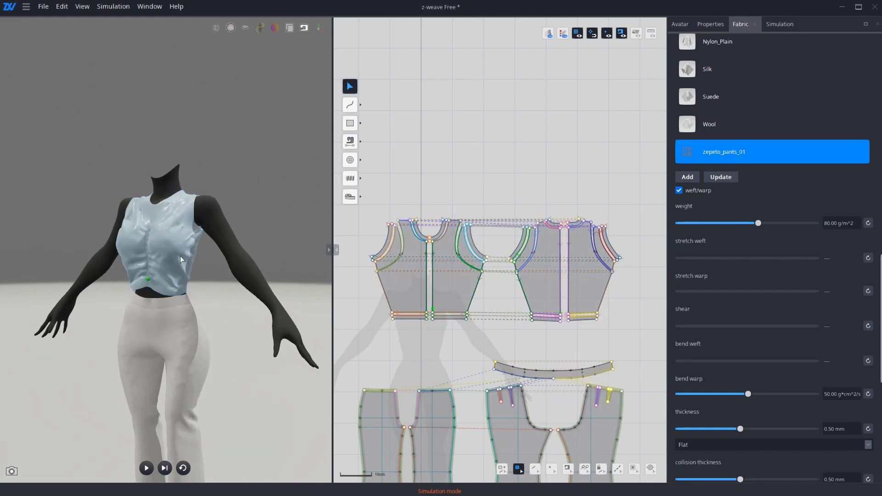
# Step: Run a short simulation with the crop top held in place and stop it
pyautogui.scroll(2, 181, 256)
pyautogui.click(181, 255)
pyautogui.press('space')
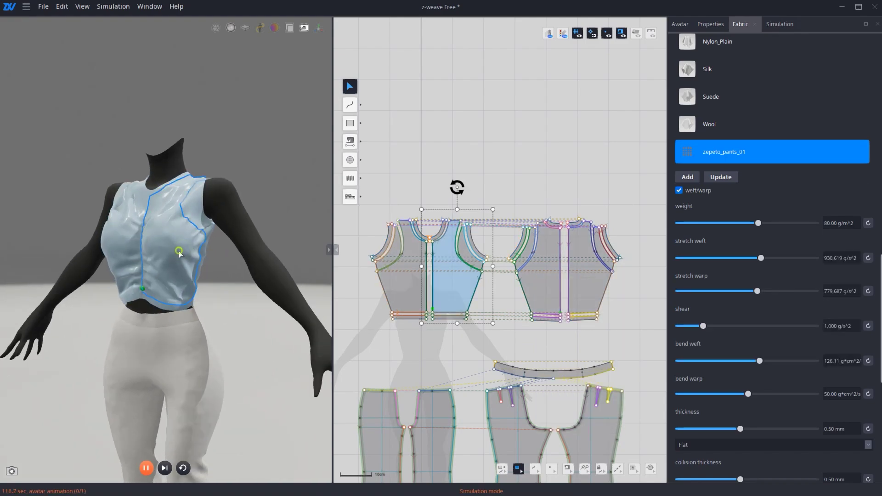
pyautogui.click(221, 296)
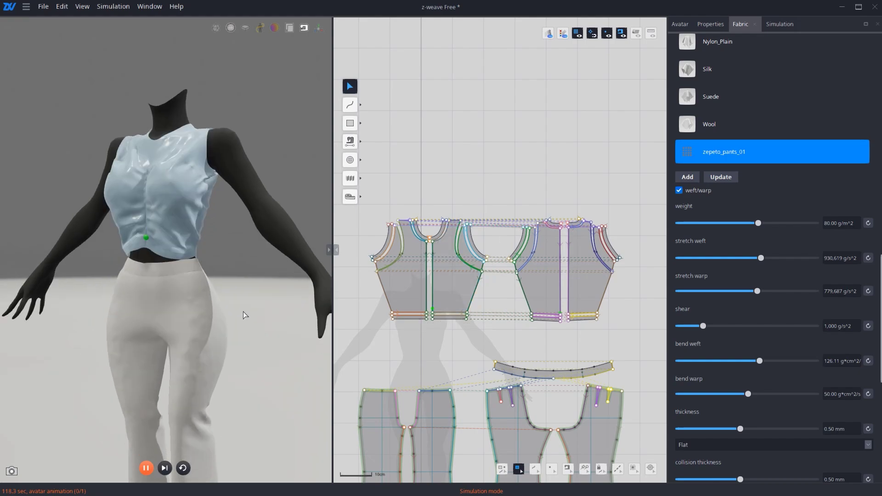
pyautogui.press('space')
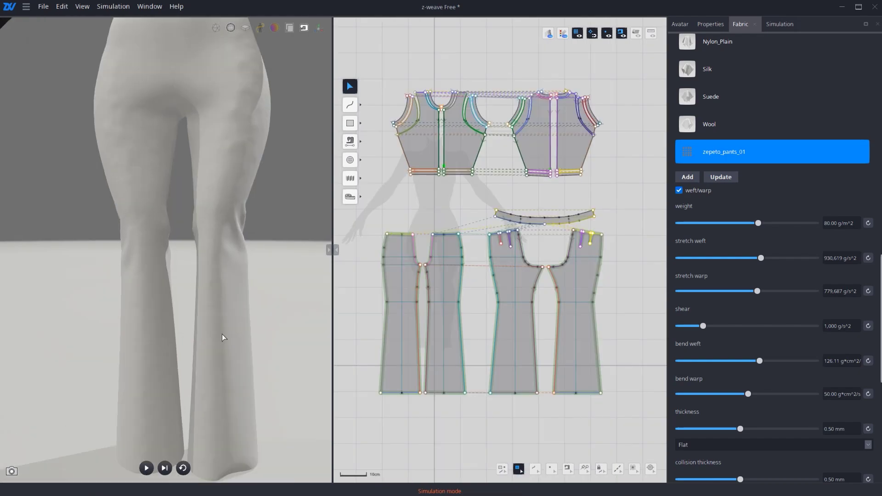
# Step: Pull one pant leg's fabric upward in the simulation to form folds, and pin them at two points below the knee line
pyautogui.scroll(3, 222, 334)
pyautogui.scroll(-3, 168, 219)
pyautogui.press('space')
pyautogui.click(197, 284)
pyautogui.moveTo(197, 278); pyautogui.dragTo(198, 233)
pyautogui.press('space')
pyautogui.press('space')
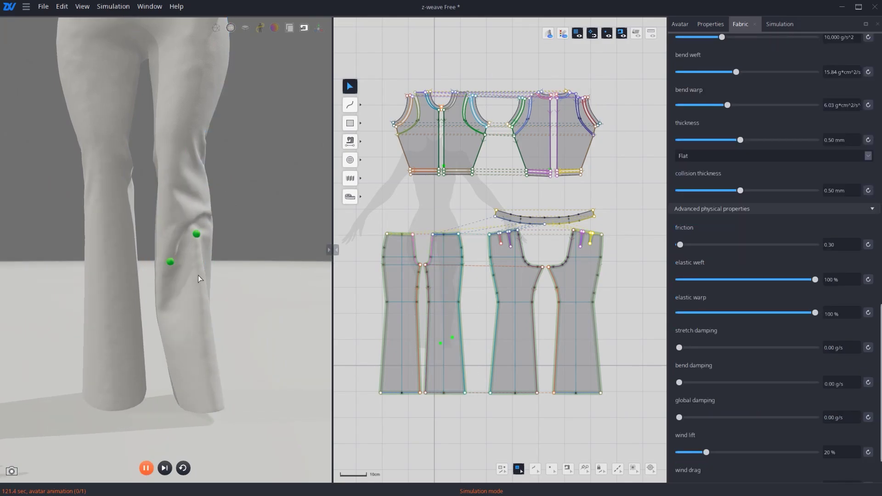
# Step: Pull the same leg's lower fabric inward to form more folds, and pin them
pyautogui.moveTo(199, 280); pyautogui.dragTo(167, 305)
pyautogui.press('space')
pyautogui.press('w')
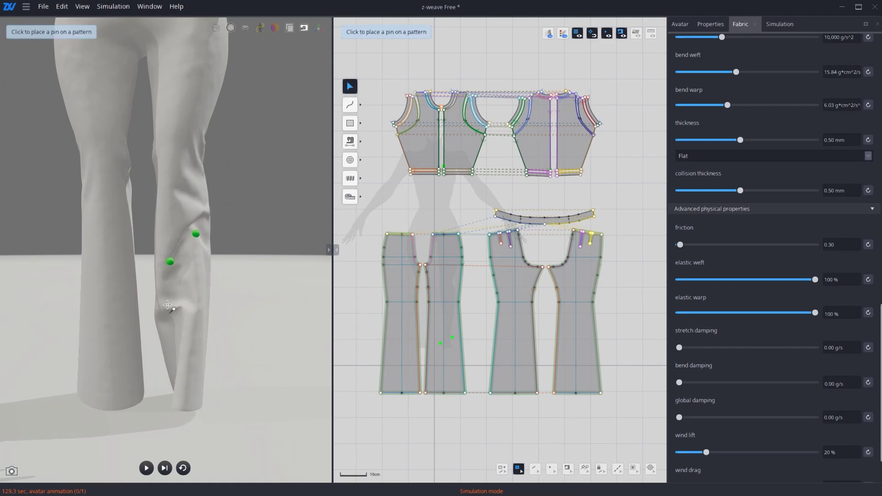
pyautogui.press('space')
pyautogui.moveTo(205, 332); pyautogui.dragTo(197, 338)
pyautogui.press('space')
pyautogui.press('w')
pyautogui.click(198, 339)
# Step: Shape further folds on the same pant leg and pin them along the lower leg, hem and knee
pyautogui.moveTo(260, 335); pyautogui.dragTo(197, 294, button='right')
pyautogui.click(207, 384)
pyautogui.click(206, 364)
pyautogui.scroll(-3, 198, 294)
pyautogui.press('space')
pyautogui.moveTo(198, 312); pyautogui.dragTo(167, 301)
pyautogui.press('space')
pyautogui.press('w')
pyautogui.moveTo(167, 302); pyautogui.dragTo(171, 244, button='right')
pyautogui.click(185, 346)
pyautogui.click(187, 413)
pyautogui.click(198, 262)
# Step: Show the outfit in the 3D view alone and export it as FBX with Smooth, Export avatar and Split mesh on
pyautogui.click(676, 23)
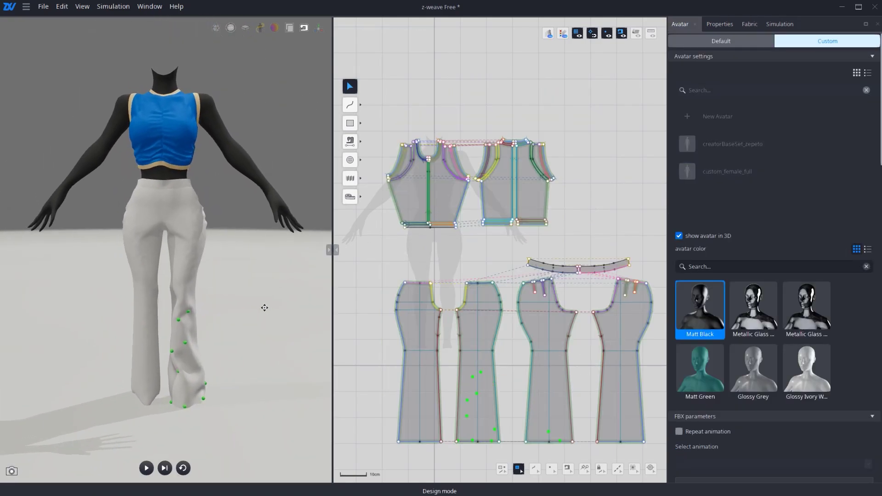
pyautogui.click(330, 250)
pyautogui.click(43, 6)
pyautogui.moveTo(103, 103)
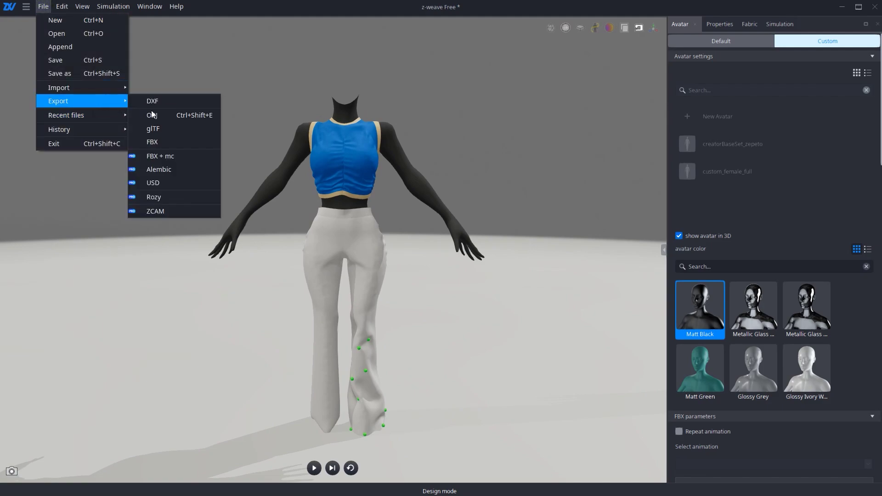
pyautogui.click(176, 142)
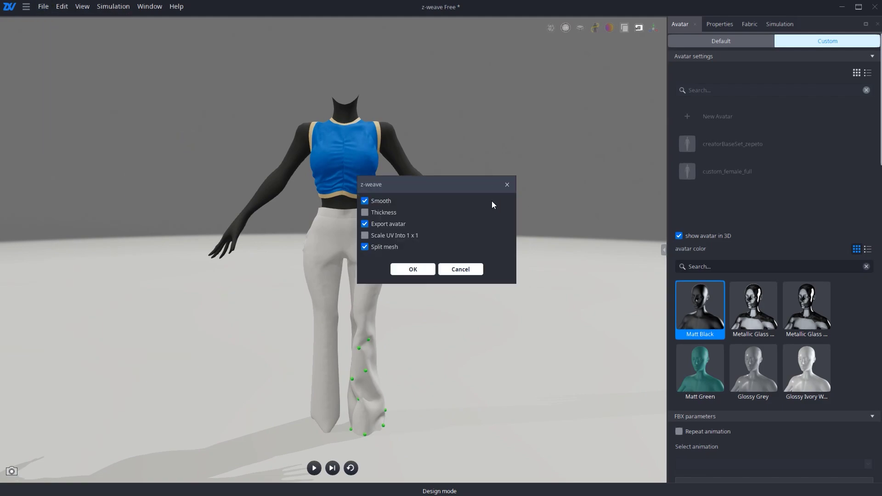
pyautogui.click(423, 271)
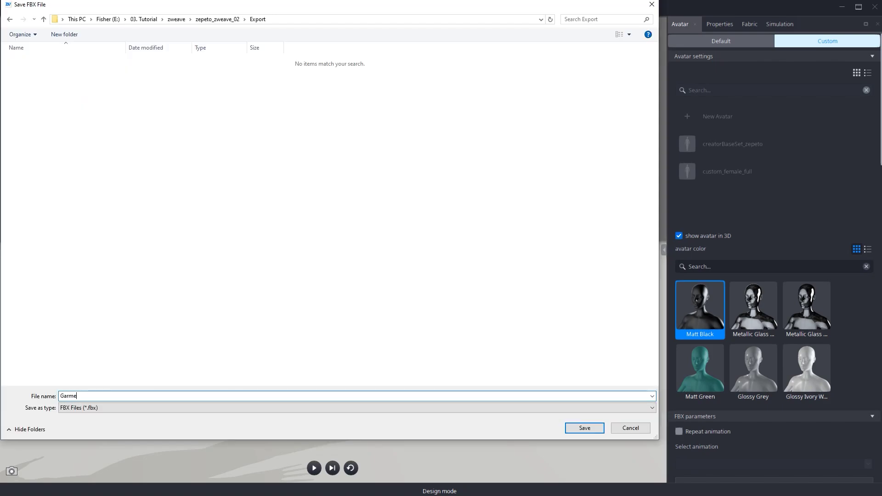
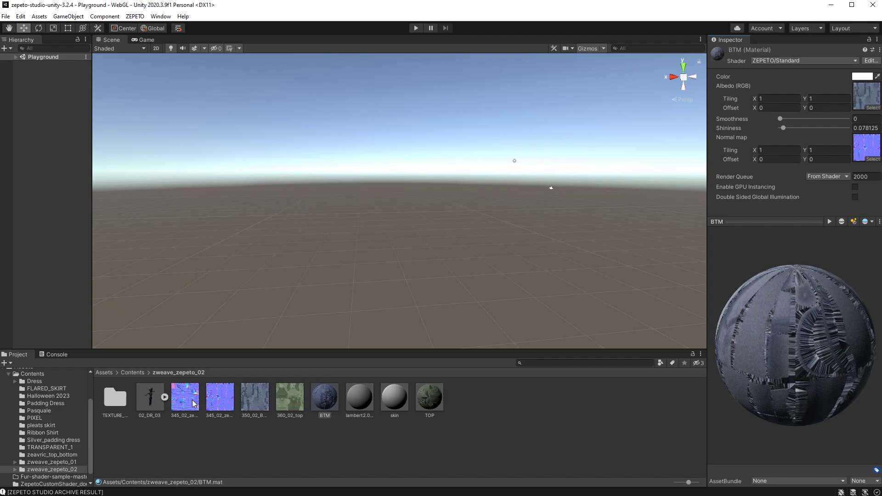
# Step: Switch to Unity and assign the second normal map texture to the BTM material's normal map
pyautogui.moveTo(219, 397); pyautogui.dragTo(863, 149)
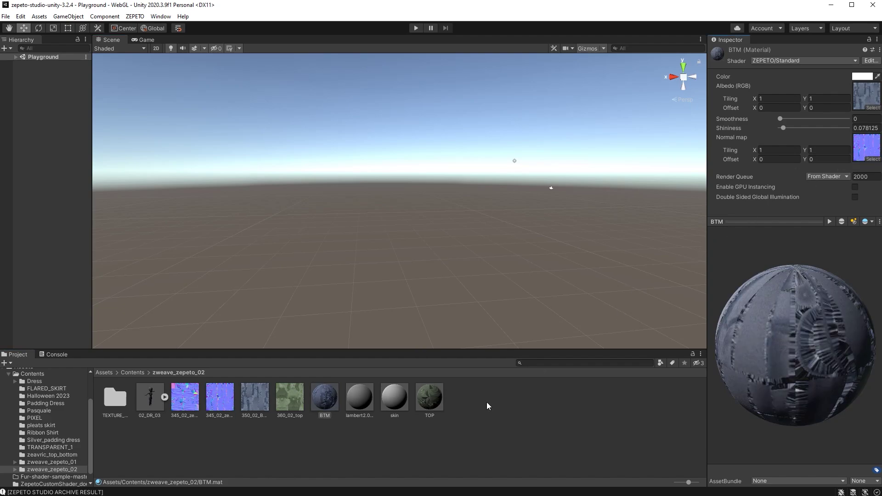
pyautogui.click(342, 439)
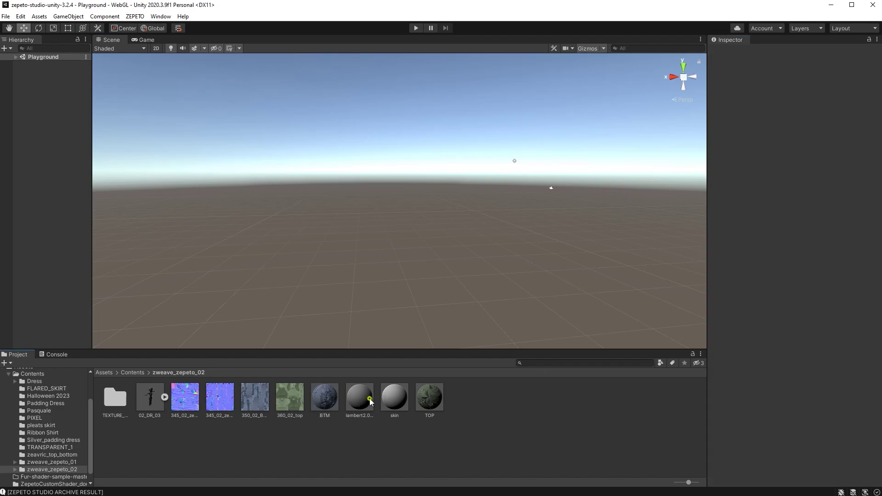
pyautogui.click(370, 402)
pyautogui.click(392, 403)
pyautogui.click(371, 402)
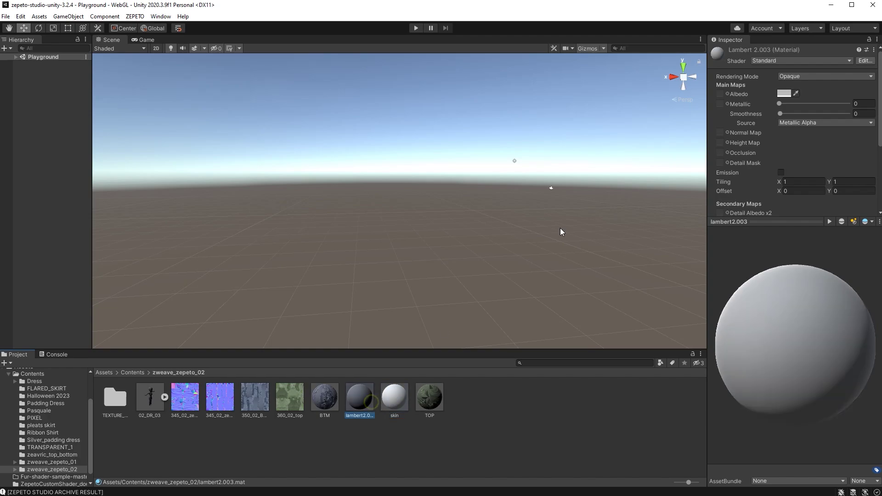
pyautogui.click(803, 62)
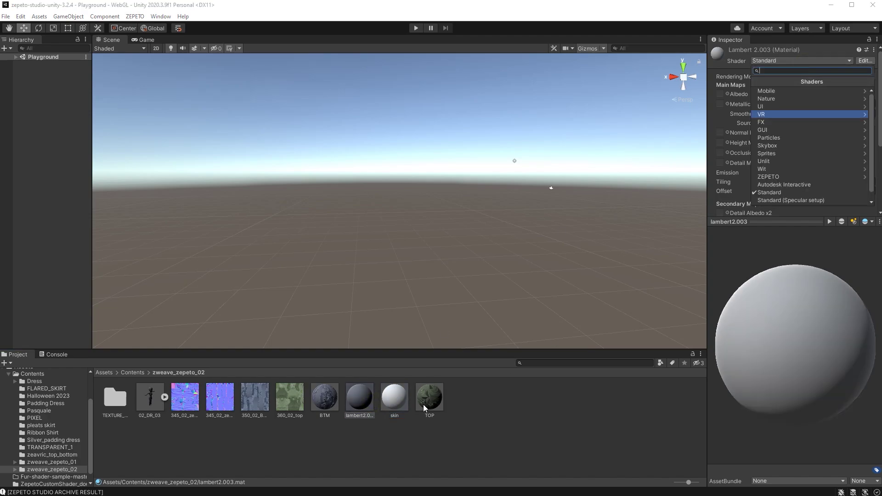
# Step: Change the skin material's shader to ZEPETO/Skin
pyautogui.click(394, 397)
pyautogui.click(792, 63)
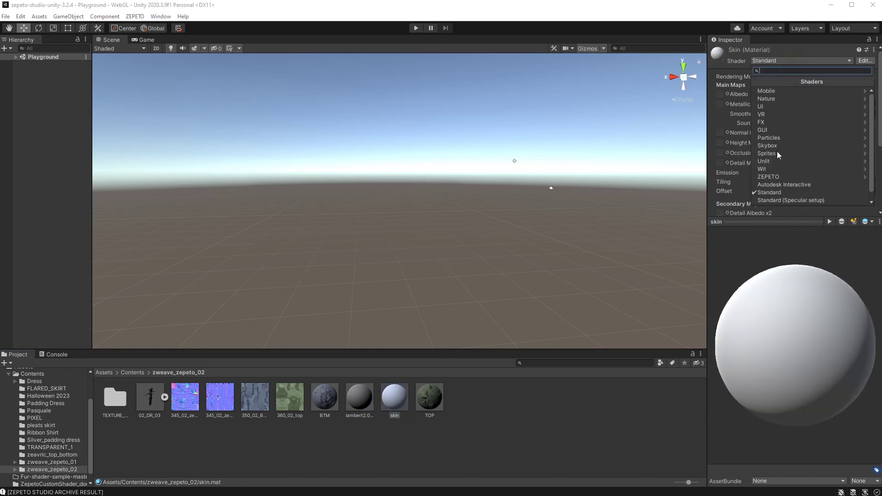
pyautogui.click(772, 177)
pyautogui.click(776, 115)
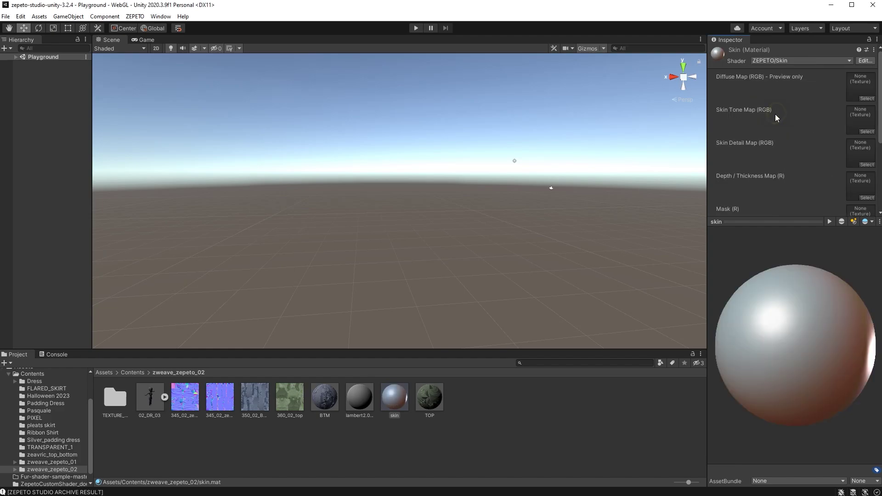
# Step: Change the TOP material's shader to ZEPETO/Standard
pyautogui.click(416, 397)
pyautogui.click(792, 62)
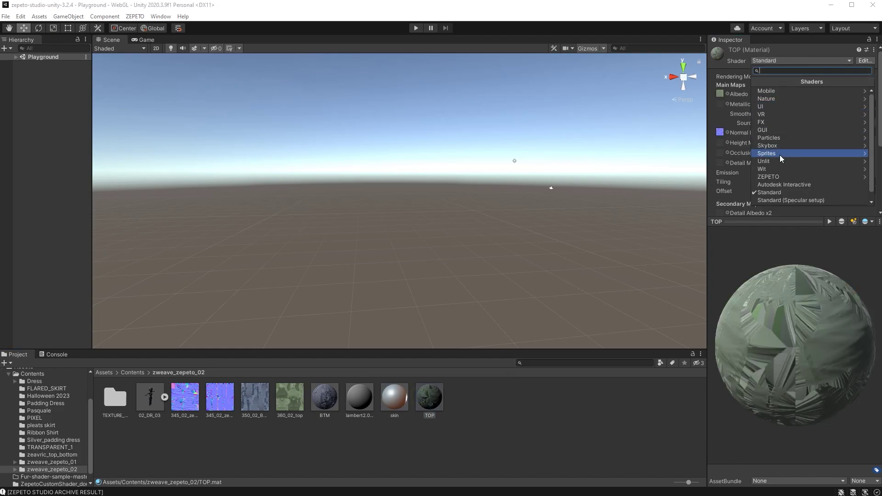
pyautogui.click(774, 176)
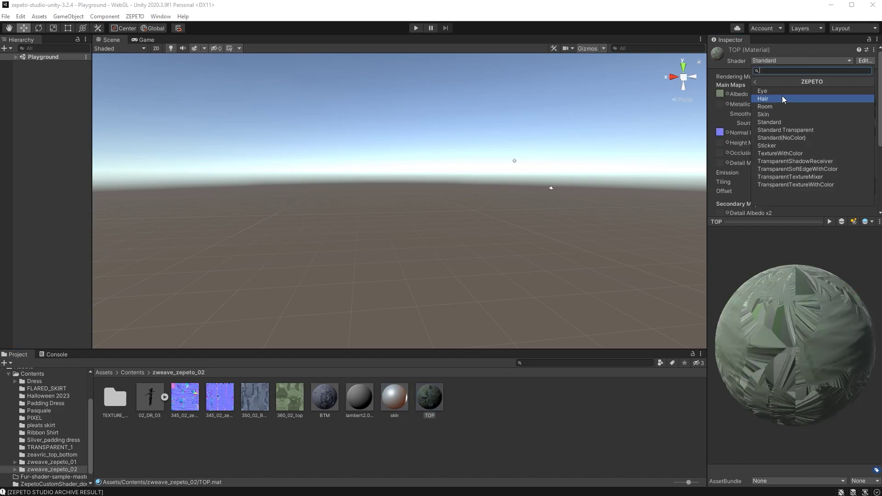
pyautogui.click(776, 123)
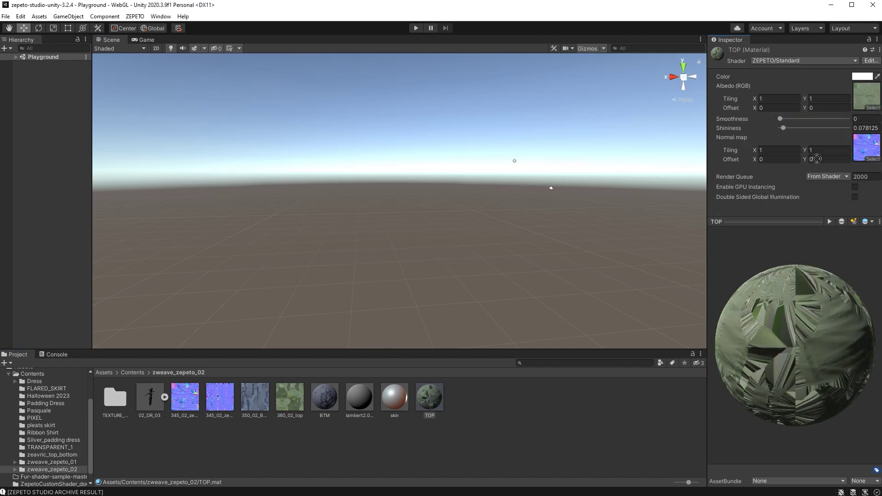
pyautogui.moveTo(873, 102); pyautogui.dragTo(873, 102)
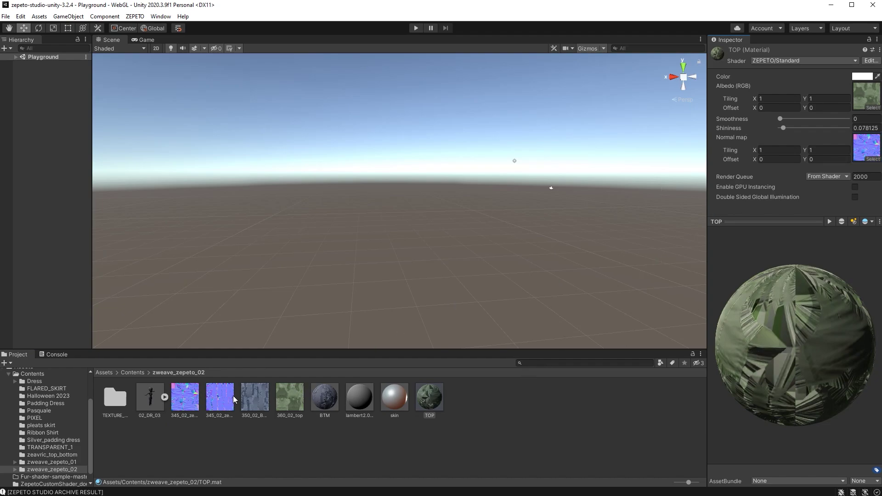
# Step: Convert the 02_DR_03 FBX model in the zweave_zepeto_02 folder to ZEPETO style
pyautogui.click(152, 398)
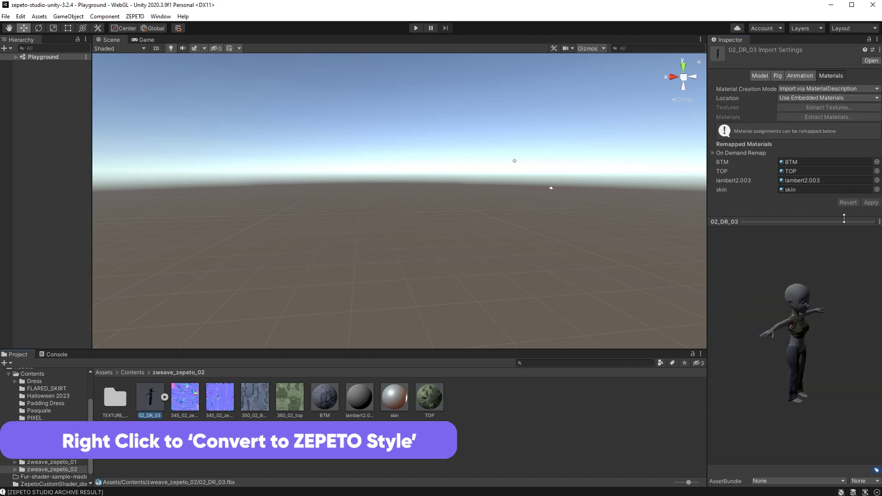
pyautogui.rightClick(147, 395)
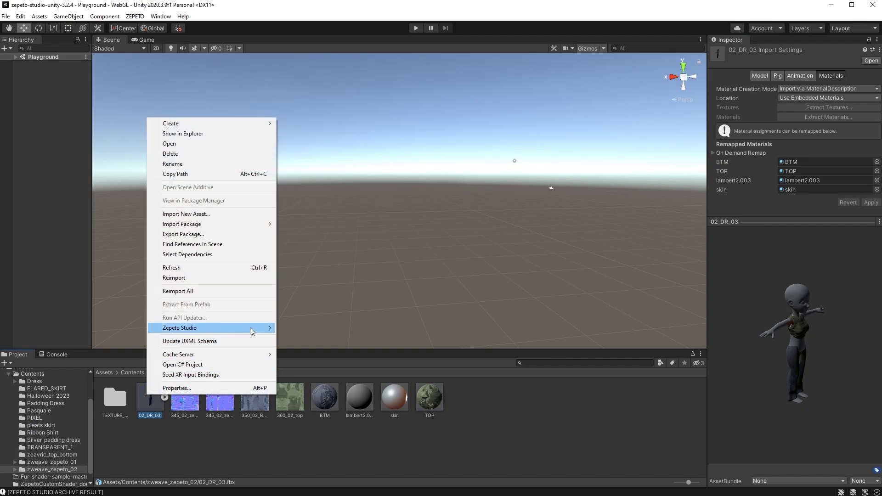
pyautogui.moveTo(250, 327)
pyautogui.click(308, 341)
# Step: Assign the converted 02_DR_03 prefab to the ClothesDress slot of the scene's LOADER object
pyautogui.click(192, 411)
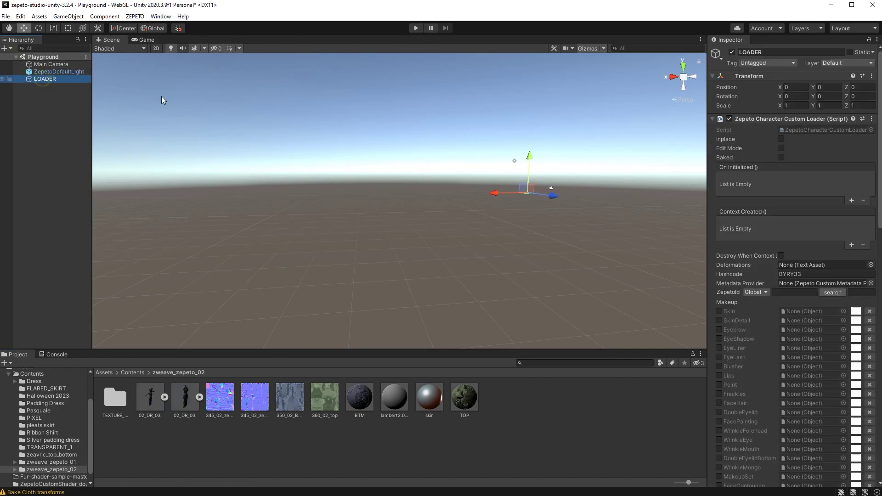
pyautogui.scroll(-10, 804, 383)
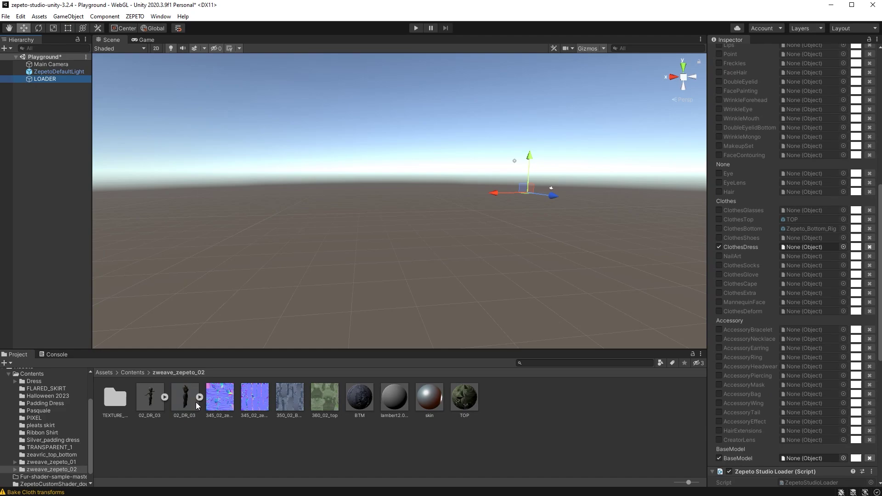
pyautogui.moveTo(197, 405); pyautogui.dragTo(823, 247)
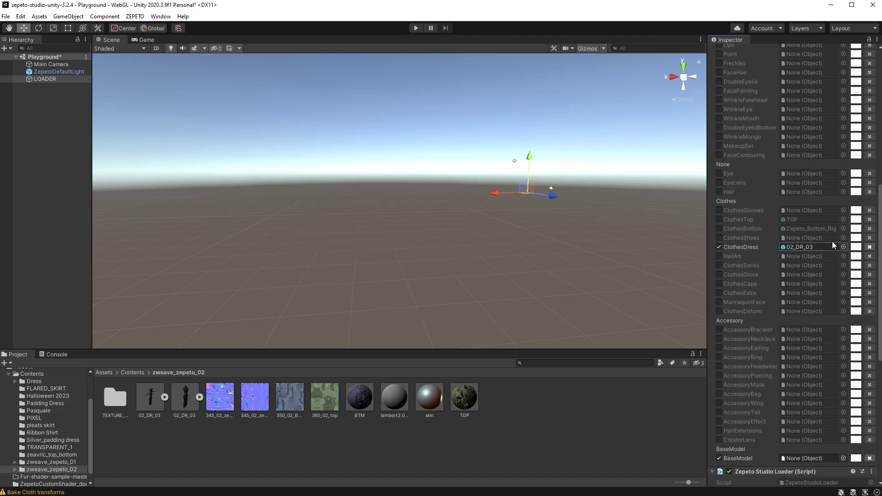
# Step: Run the scene, check how the outfit moves on the avatar with animations 2 to 7 and 9, and stop play mode
pyautogui.click(416, 28)
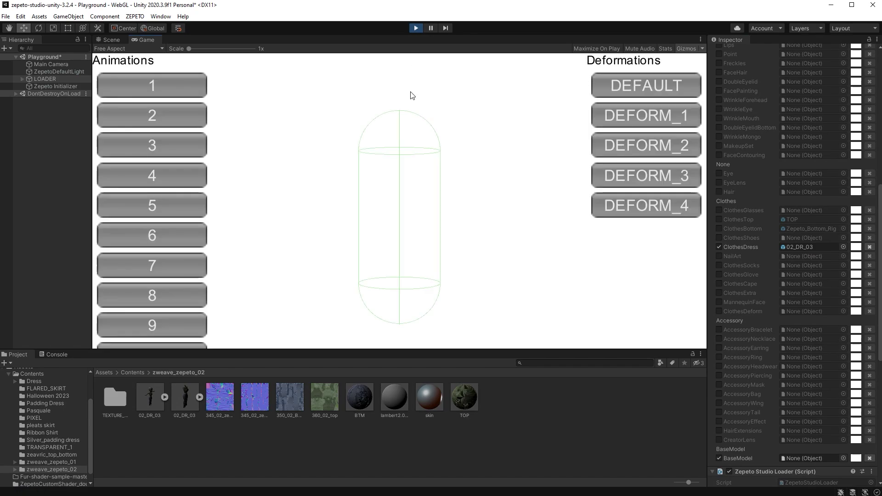
pyautogui.moveTo(443, 173); pyautogui.dragTo(340, 190)
pyautogui.moveTo(456, 177); pyautogui.dragTo(385, 170)
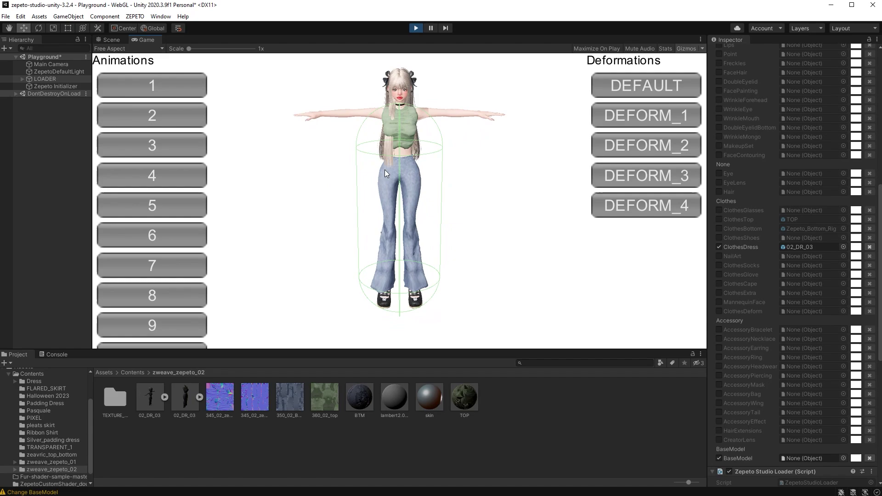
pyautogui.click(181, 121)
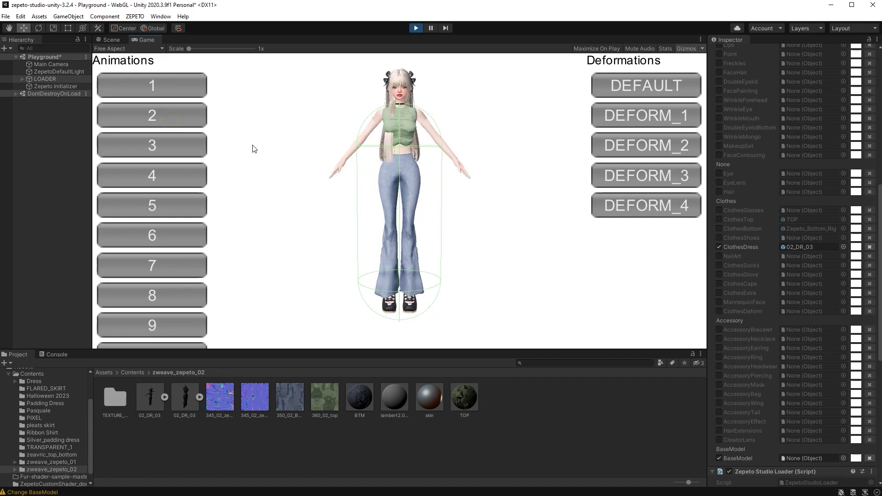
pyautogui.click(181, 140)
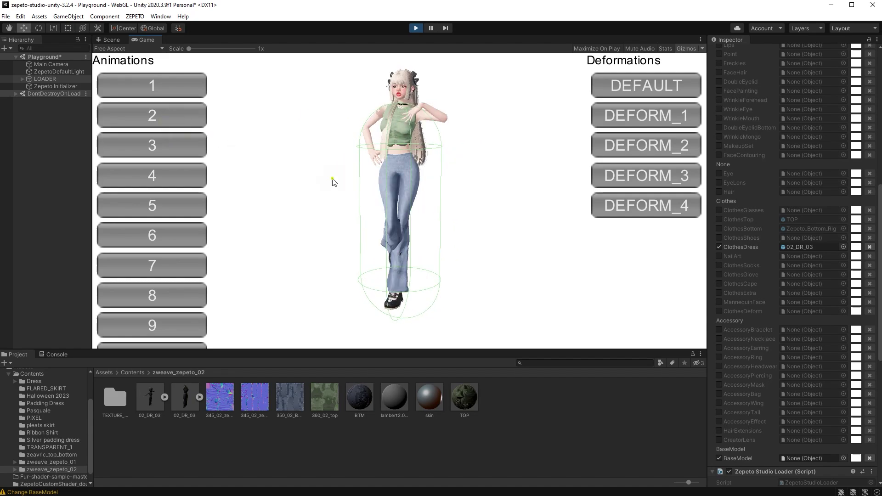
pyautogui.click(189, 179)
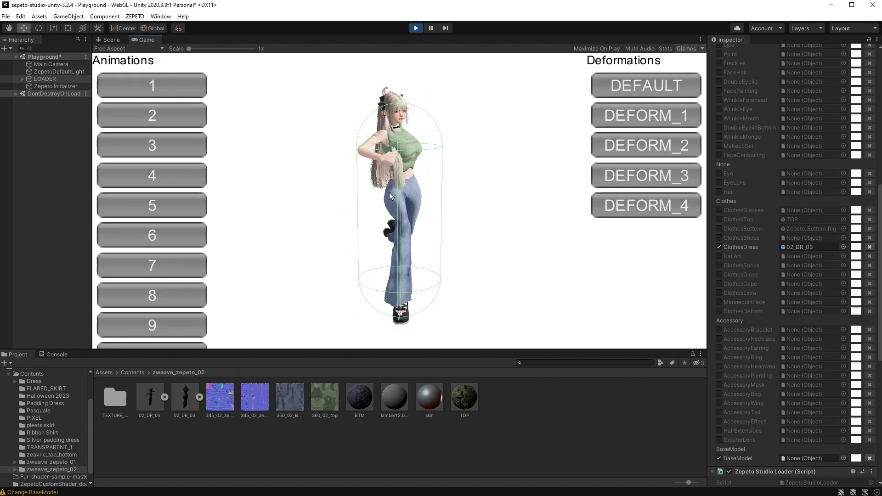
pyautogui.click(183, 205)
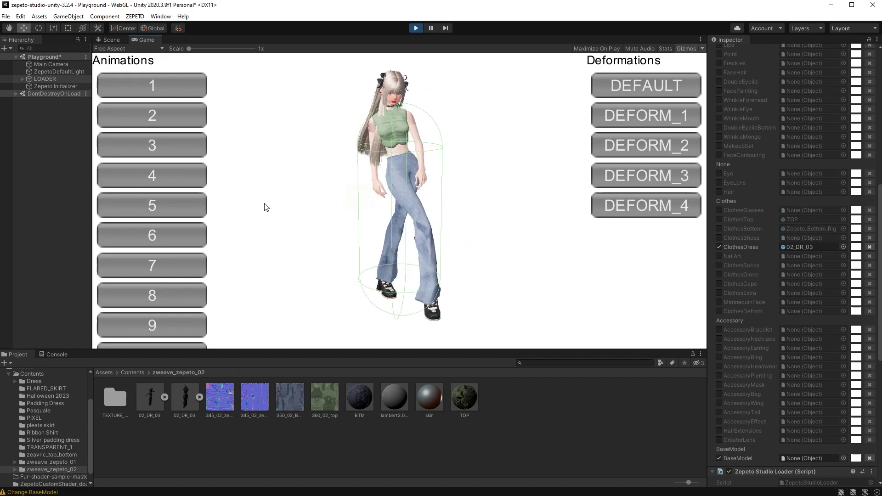
pyautogui.click(164, 230)
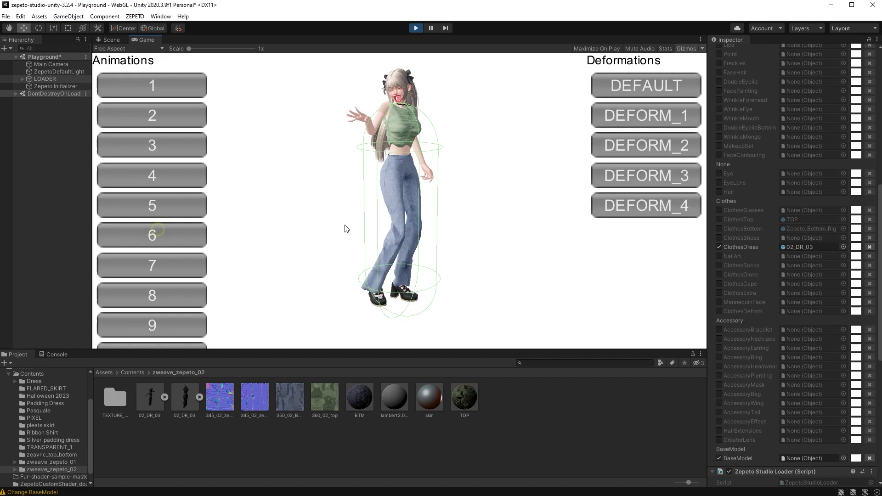
pyautogui.click(151, 260)
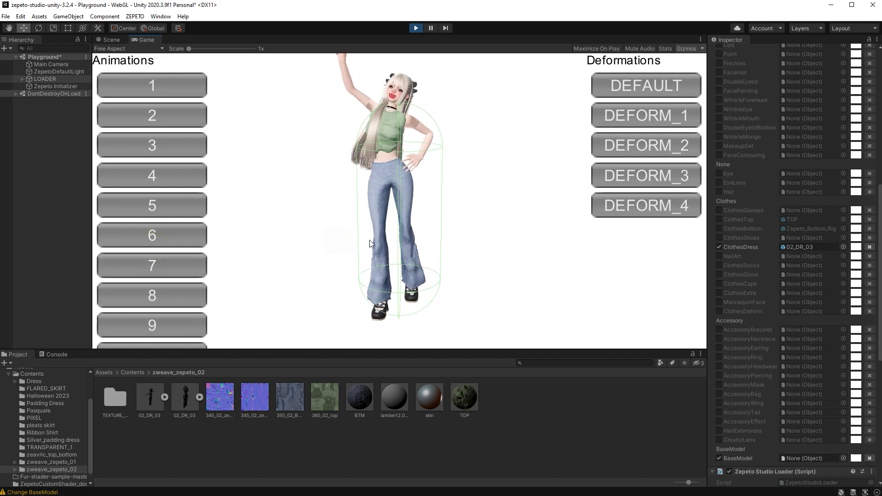
pyautogui.click(178, 318)
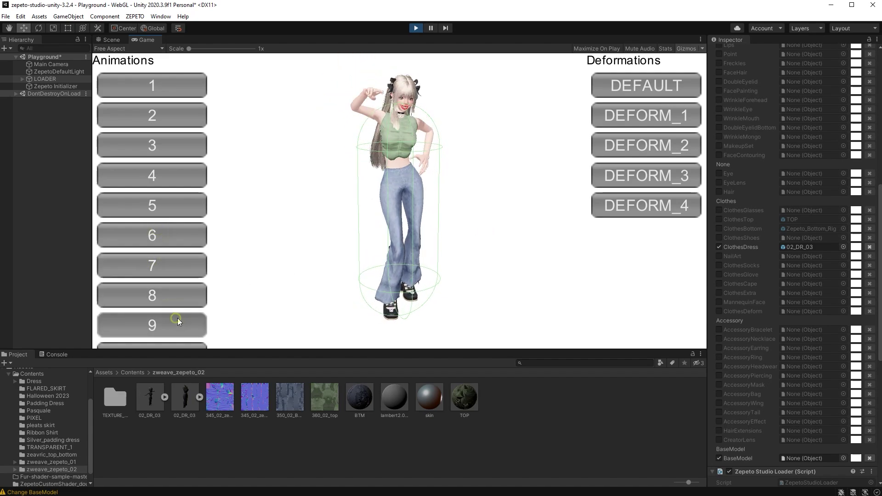
pyautogui.click(560, 247)
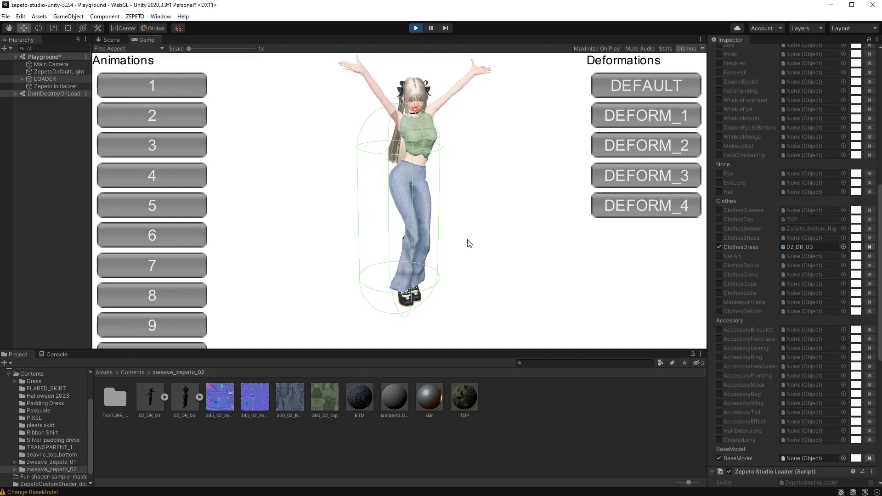
pyautogui.click(415, 28)
# Step: Export the 02_DR_03 prefab as a .zepeto file and show the exported file in its folder in File Explorer
pyautogui.rightClick(184, 395)
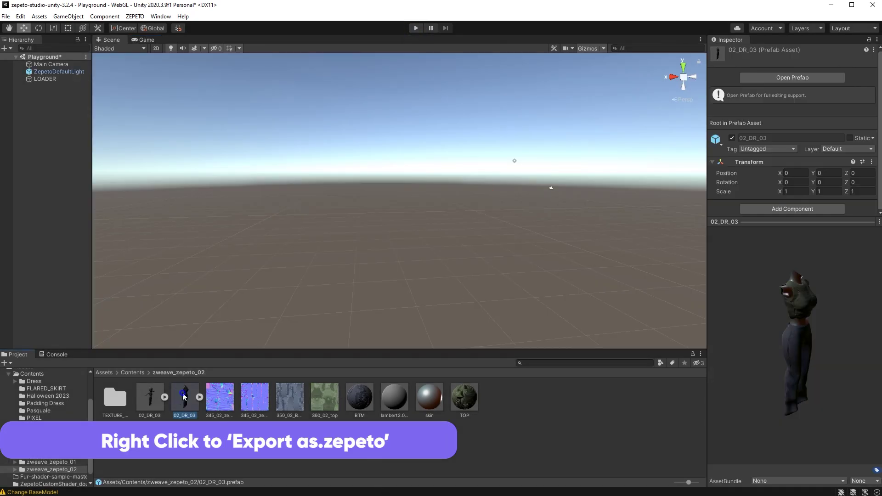
pyautogui.moveTo(287, 327)
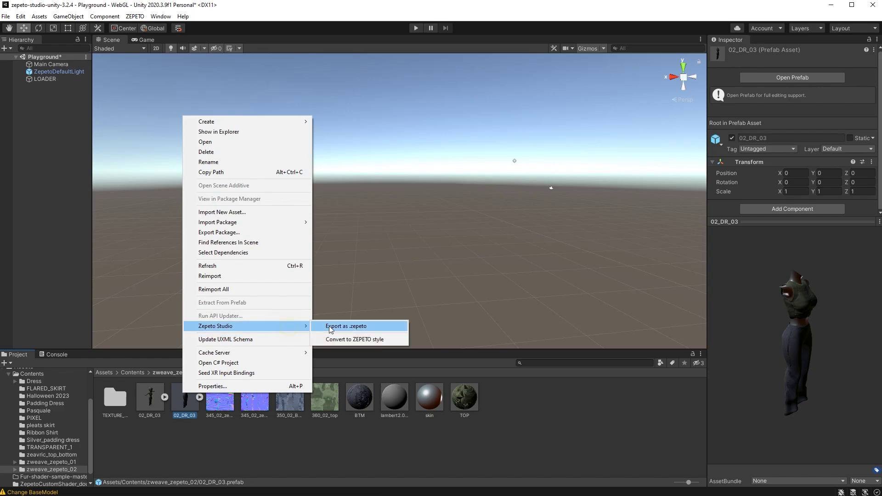
pyautogui.click(354, 326)
pyautogui.click(432, 274)
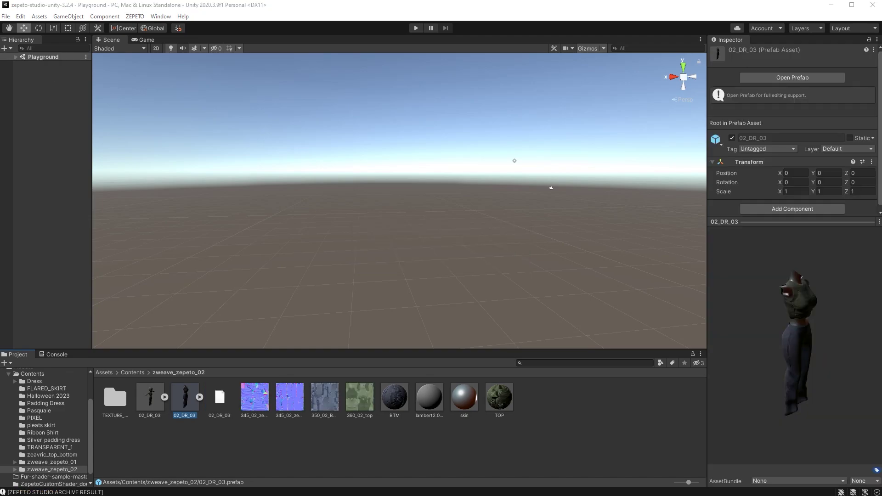
pyautogui.rightClick(220, 397)
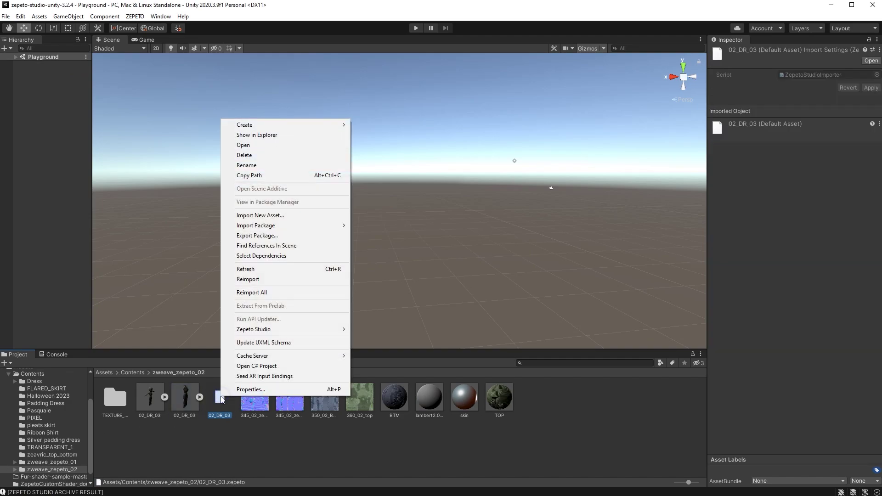
pyautogui.click(302, 136)
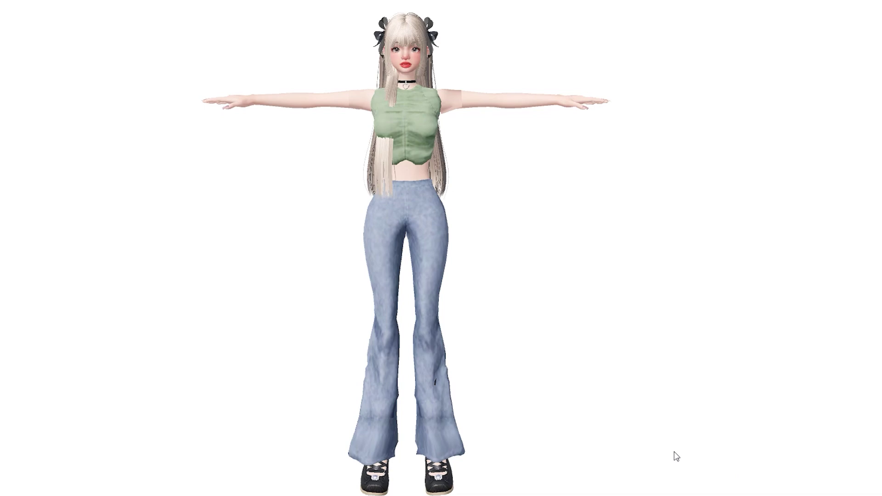
pyautogui.moveTo(676, 456); pyautogui.dragTo(180, 459)
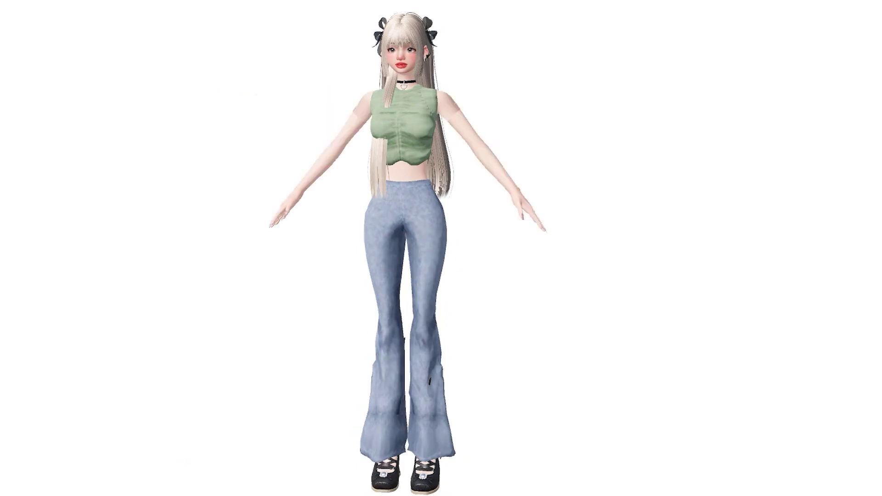